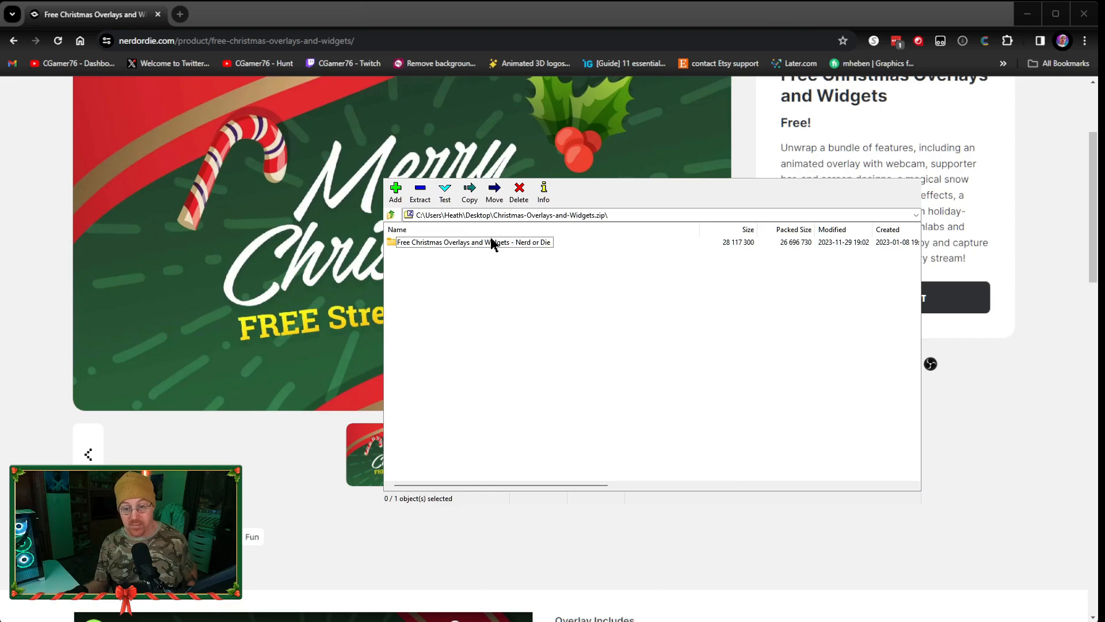
Open the Presets folder inside the Snow Machine folder of the Christmas-Overlays-and-Widgets.zip archive
double_click(476, 242)
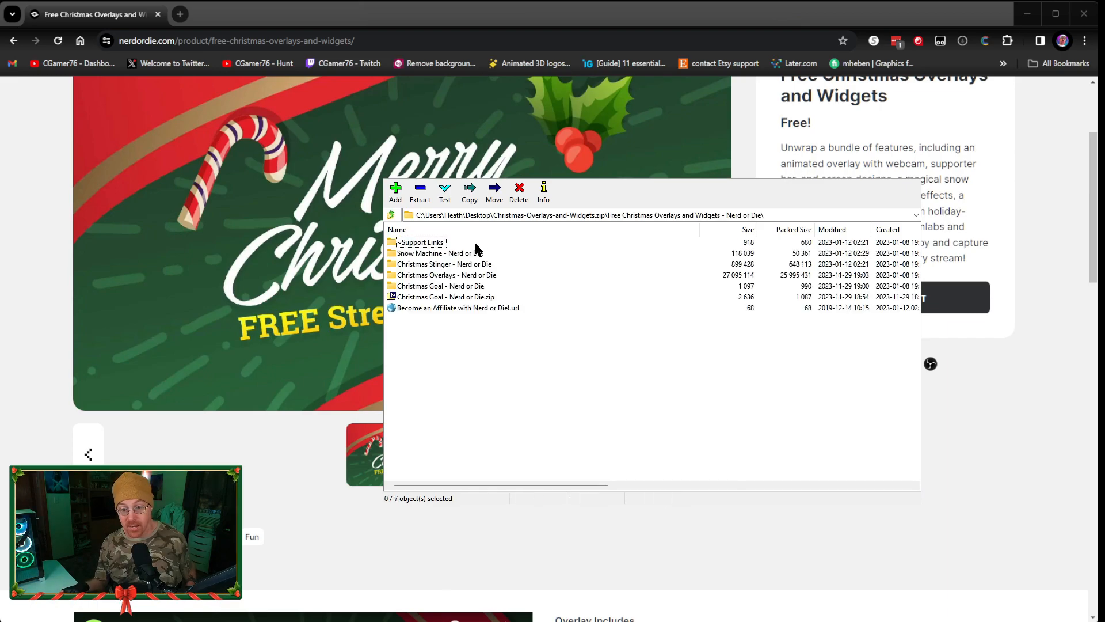
double_click(417, 254)
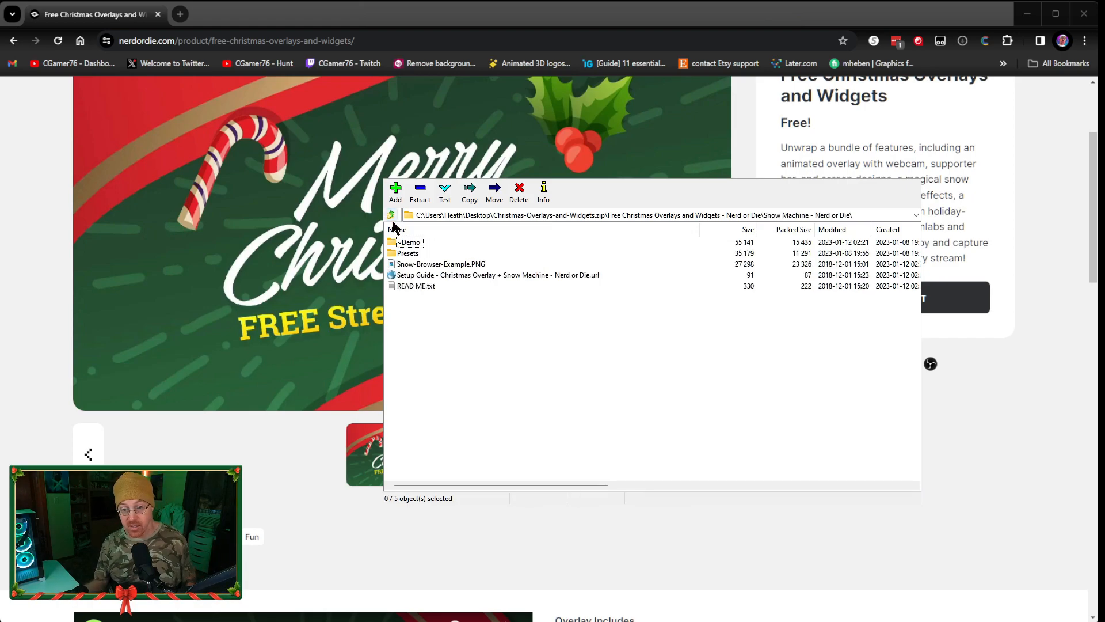
click(408, 254)
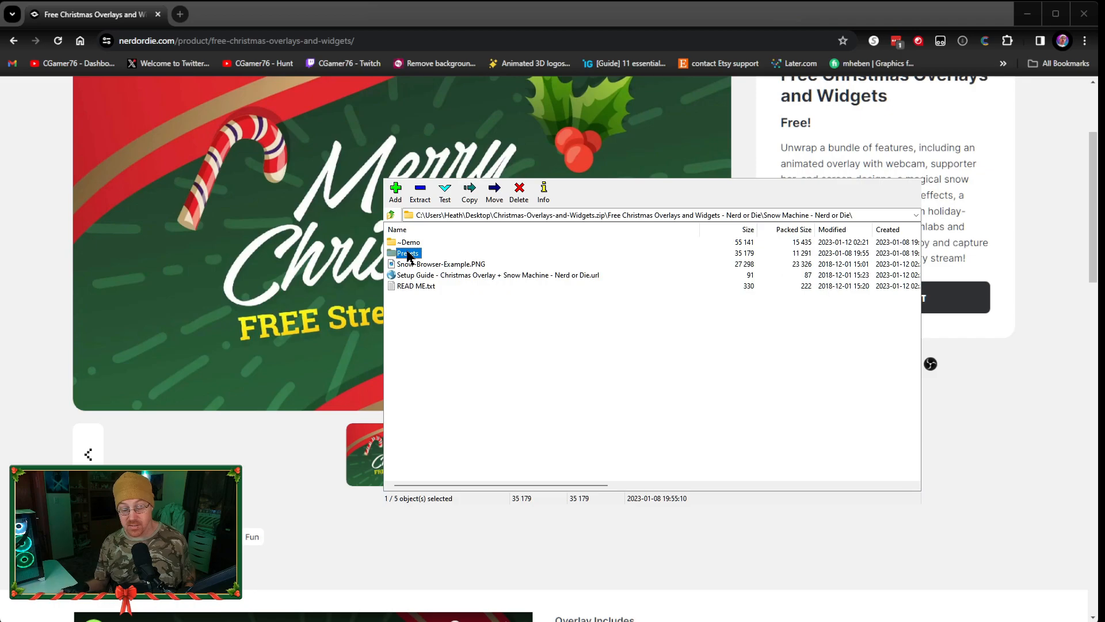
double_click(409, 254)
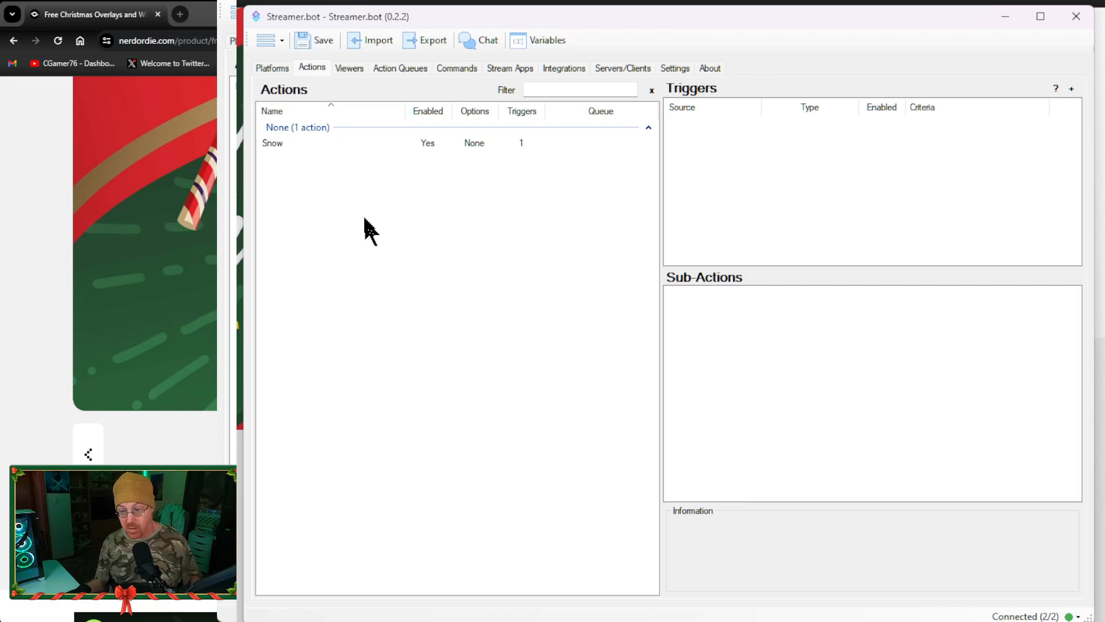
In Streamer.bot, add a new enabled action named Snow 2 with the Default queue
click(371, 155)
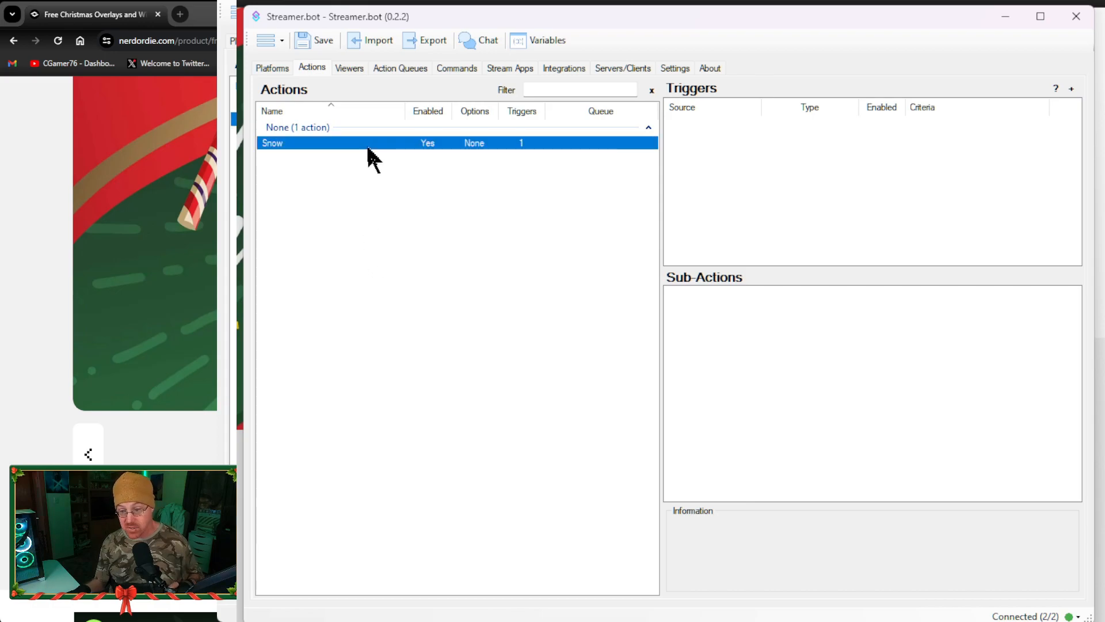
click(431, 276)
right_click(427, 219)
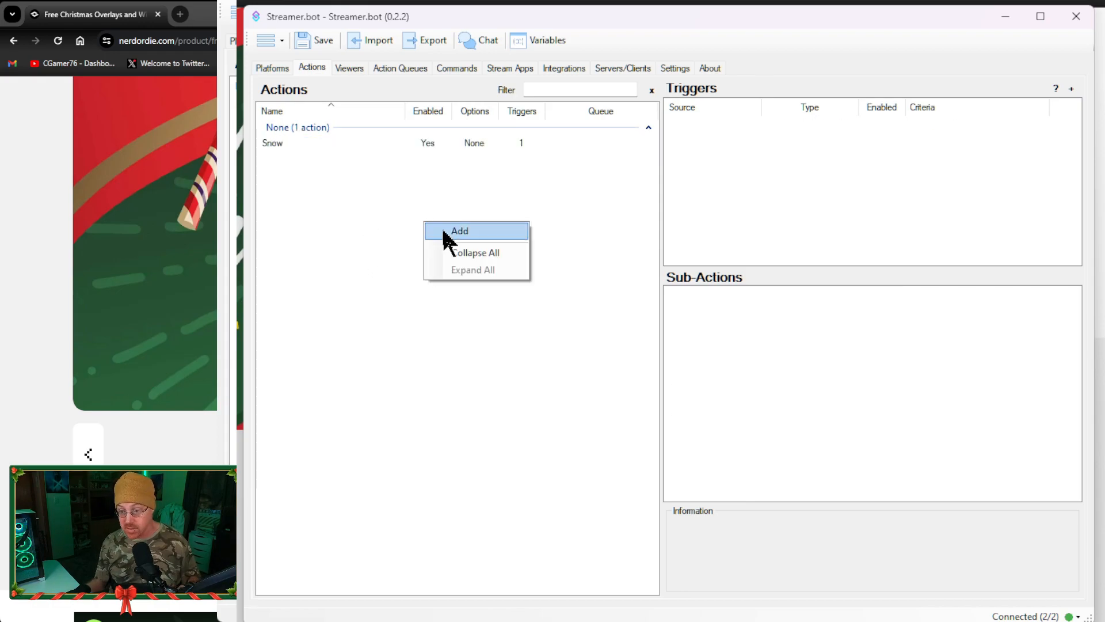
click(446, 231)
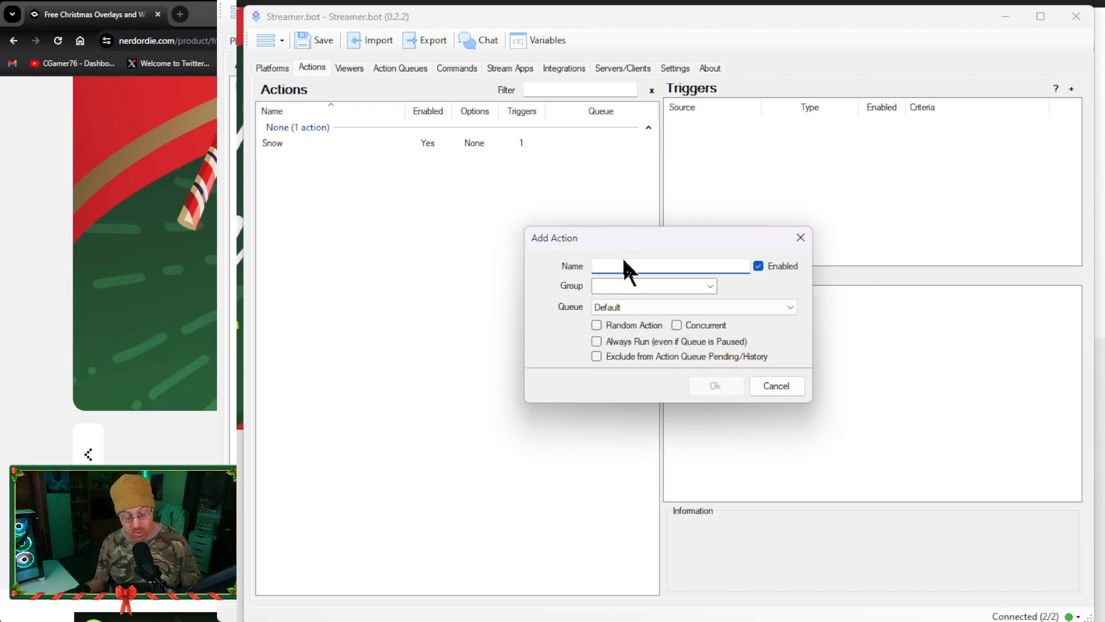
text(Sn)
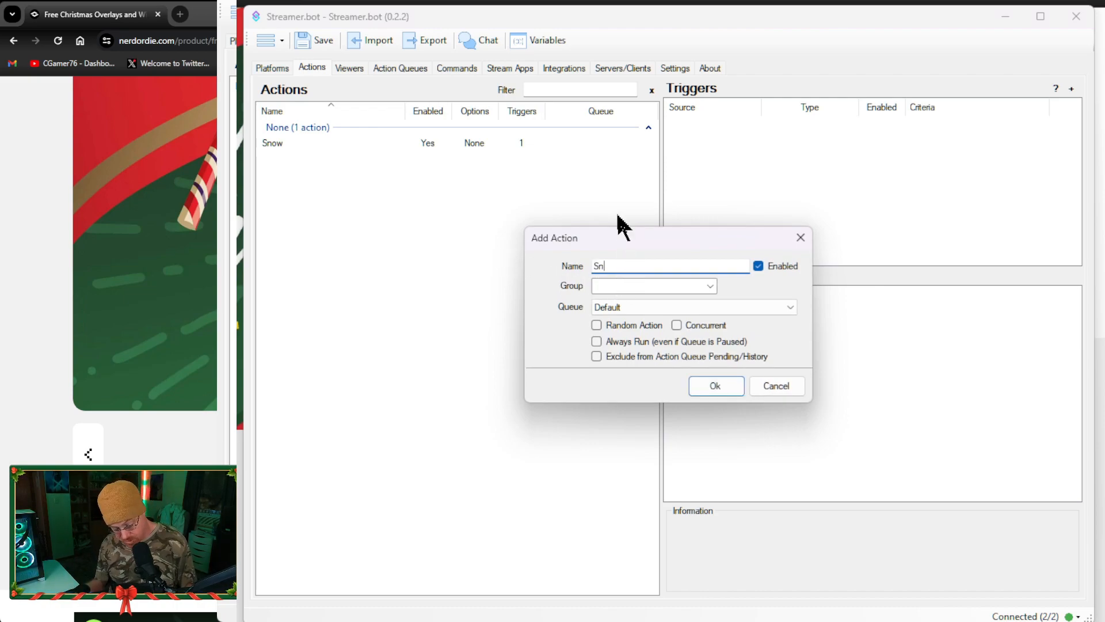
text(ow 2)
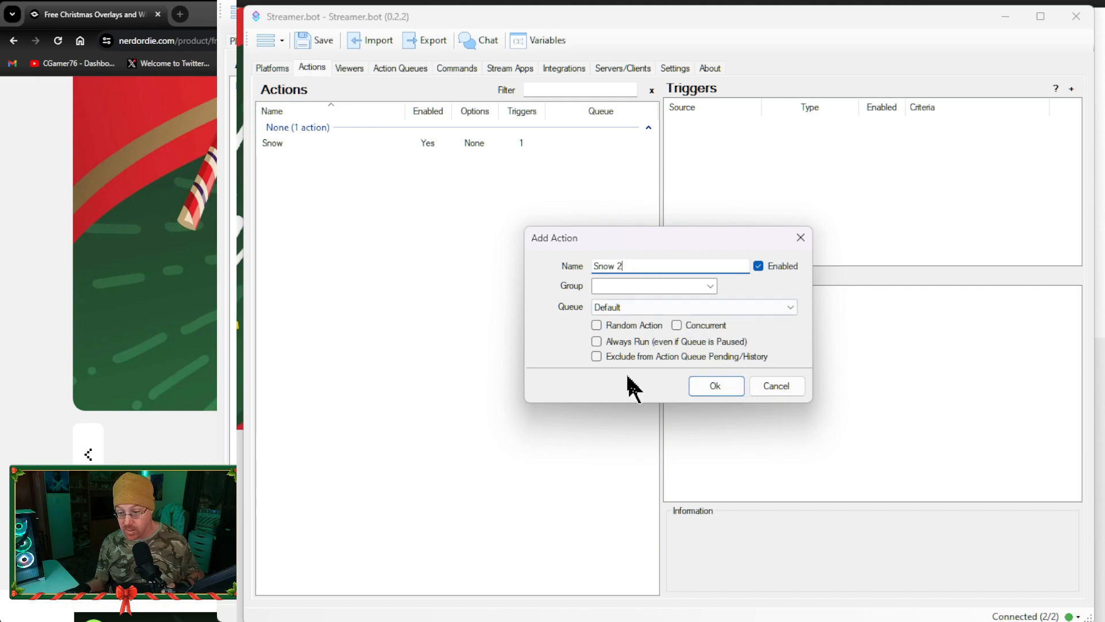
click(722, 386)
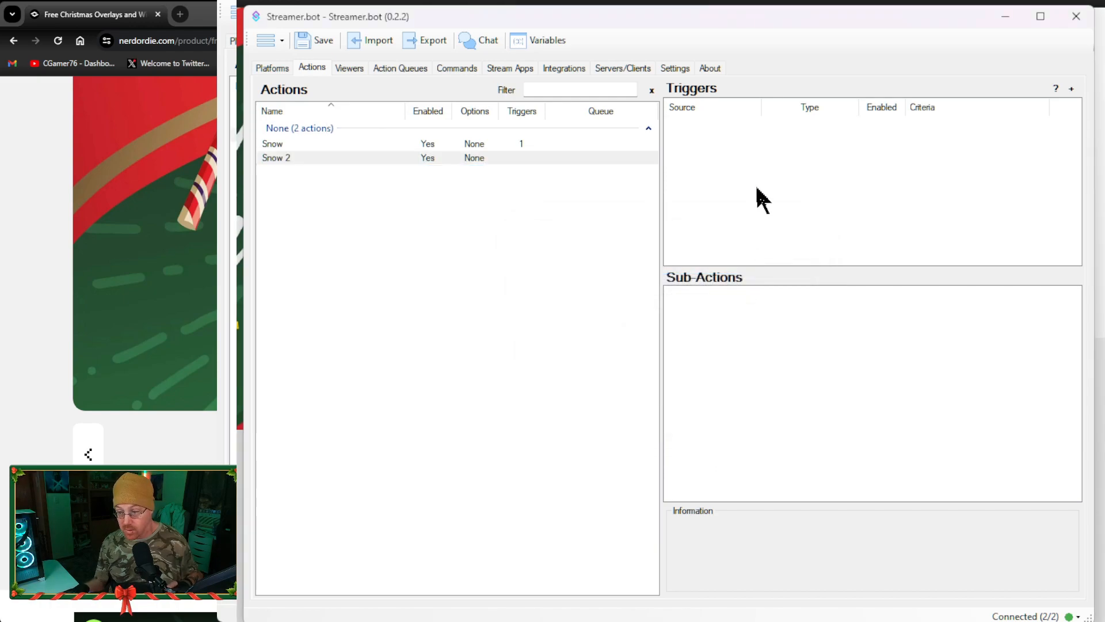
Start a Twitch channel reward redemption trigger for the Snow 2 action
right_click(757, 189)
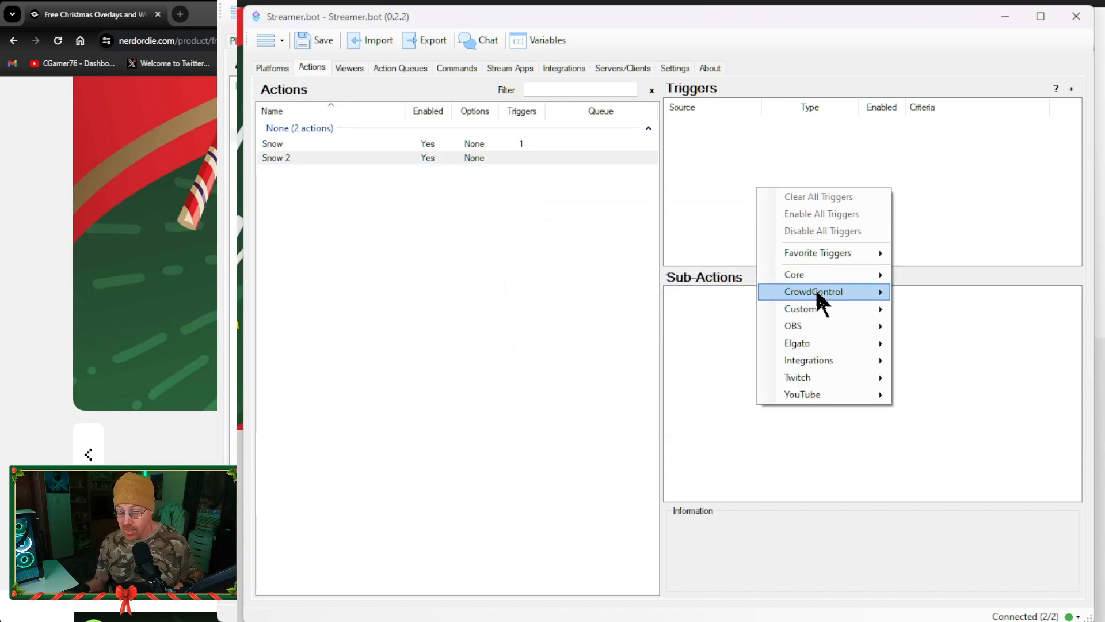
mouse_move(819, 295)
mouse_move(809, 259)
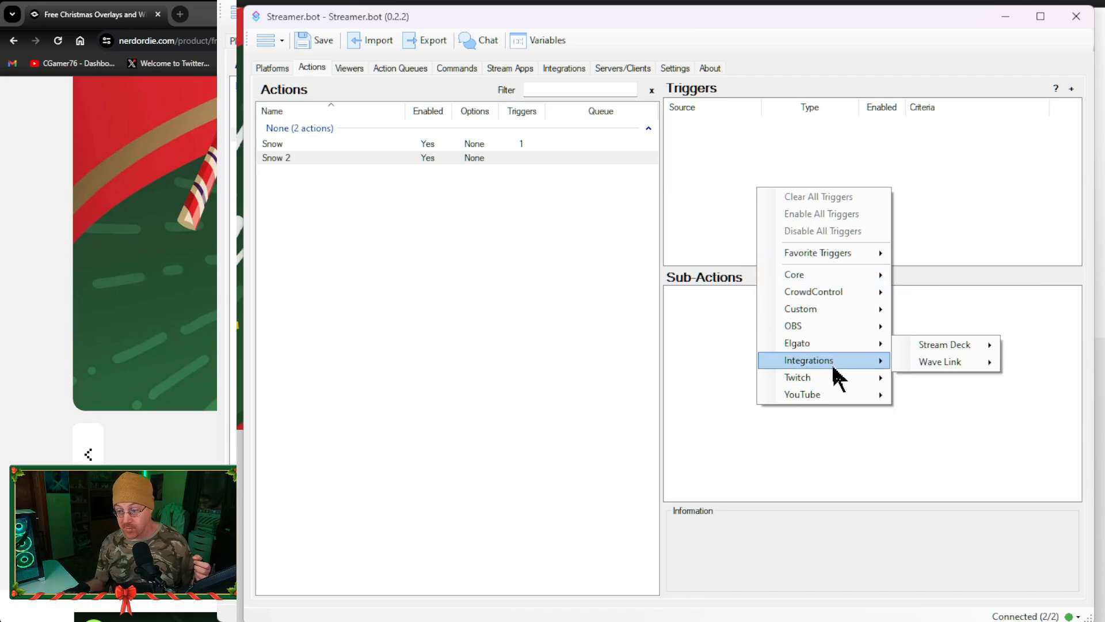
mouse_move(859, 381)
mouse_move(931, 476)
mouse_move(982, 416)
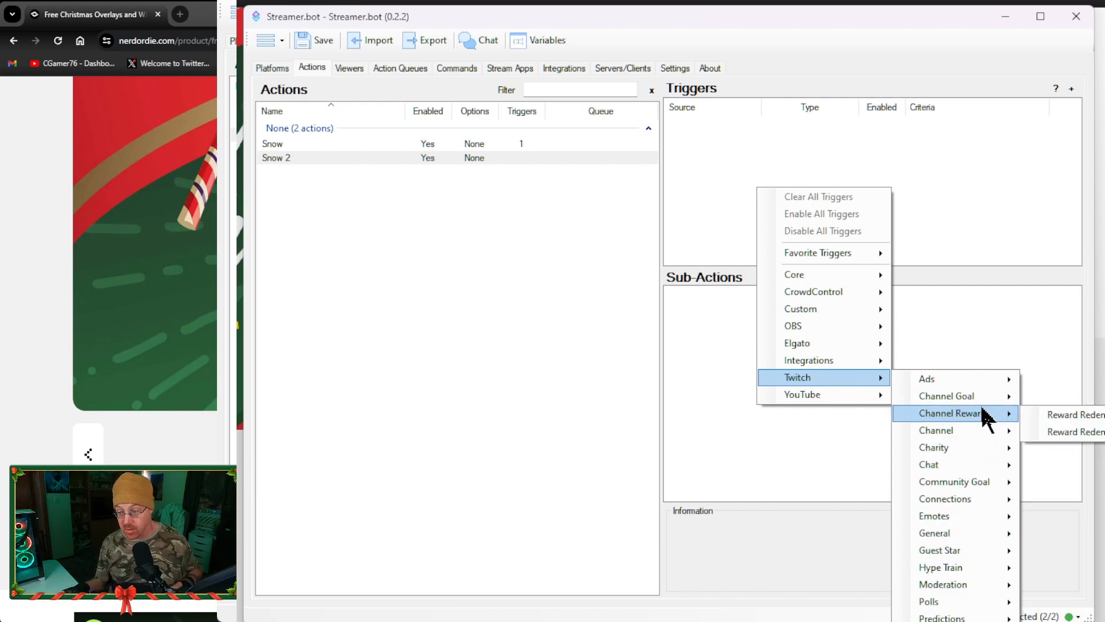
click(1068, 433)
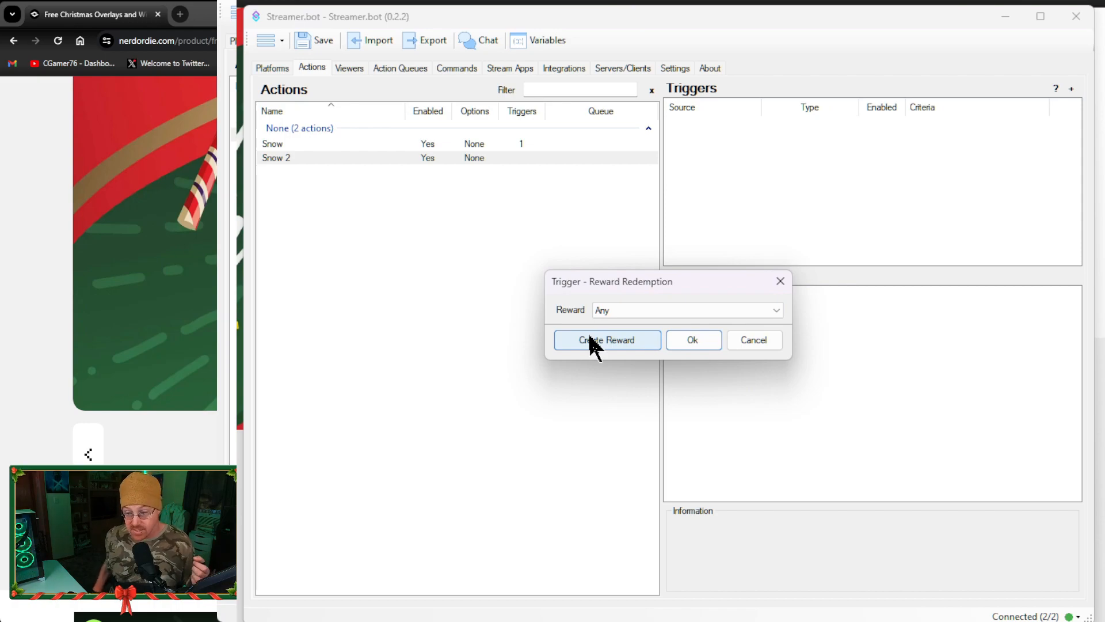
Create a channel reward titled Snow 2 and confirm it as the reward for the redemption trigger
click(591, 341)
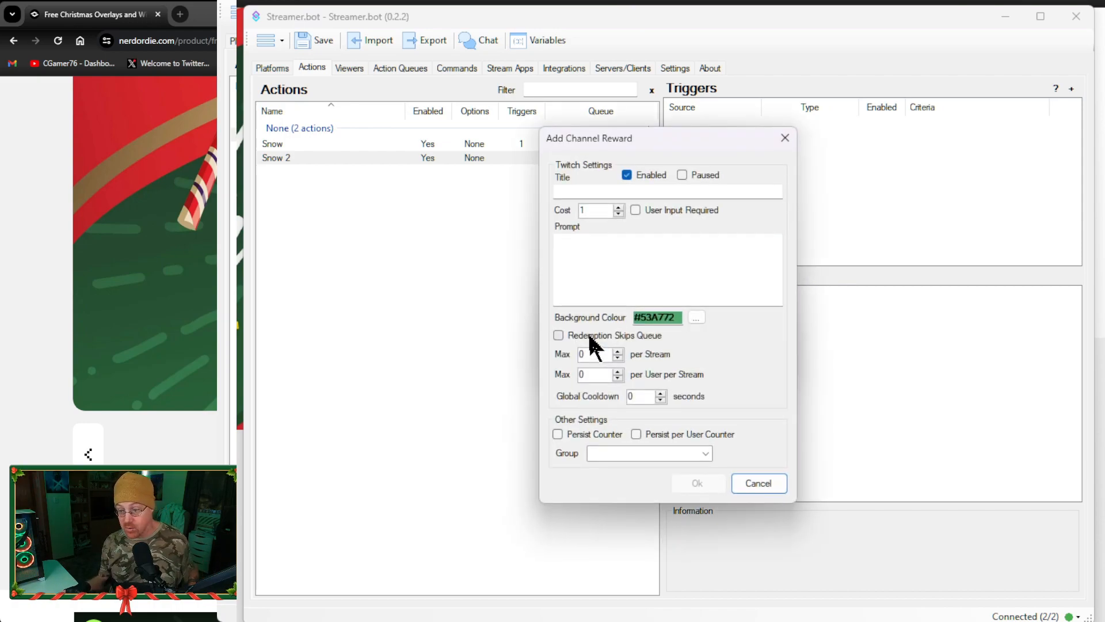
click(601, 194)
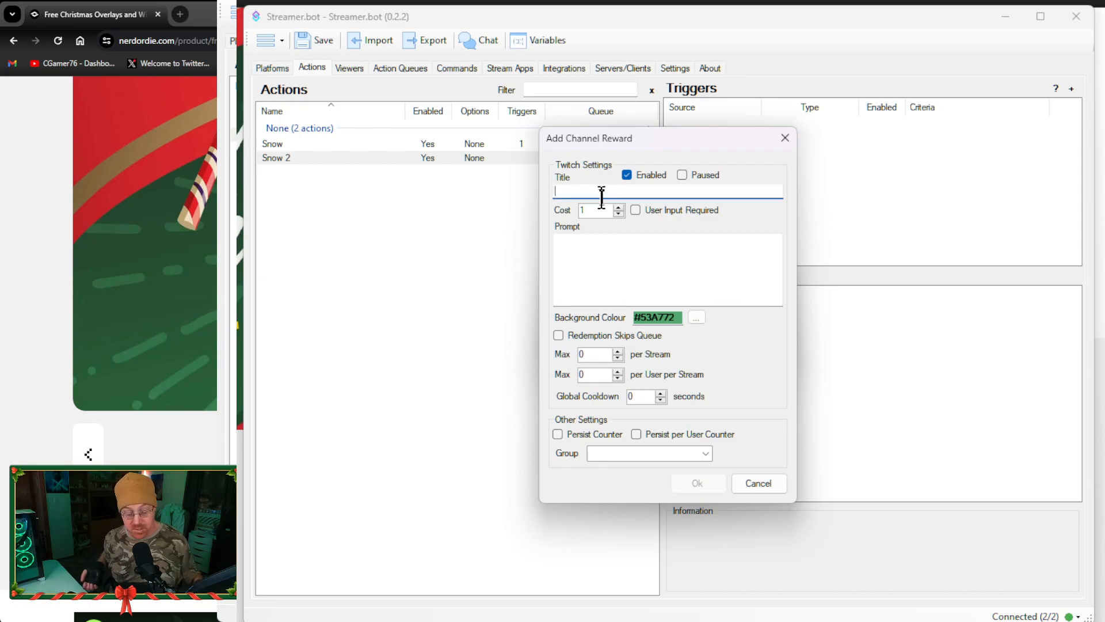
text(Snow 2)
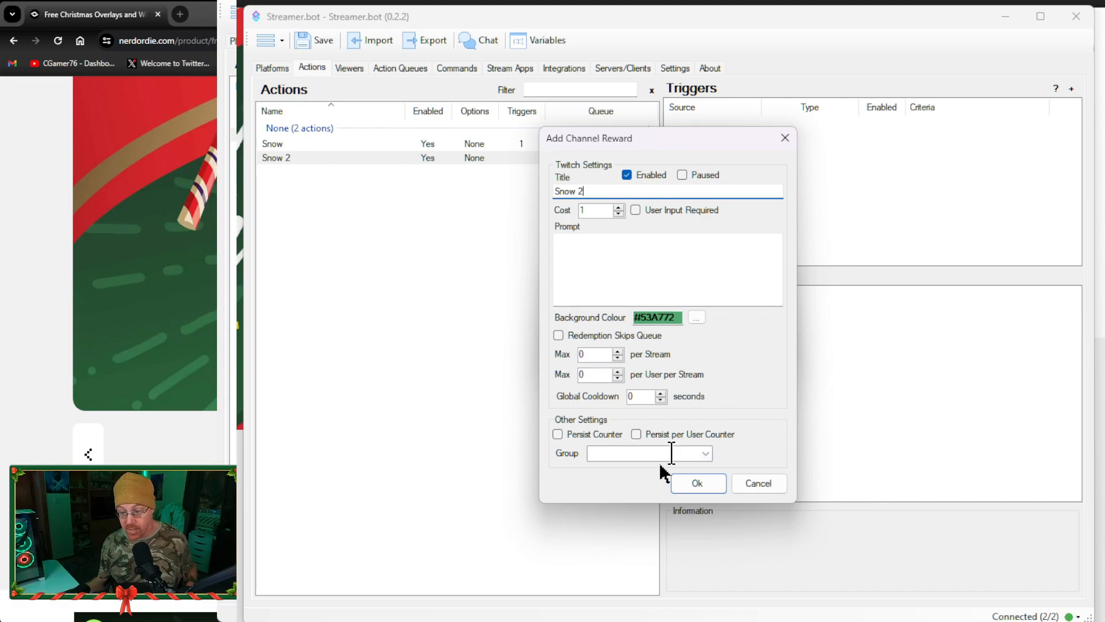
click(708, 484)
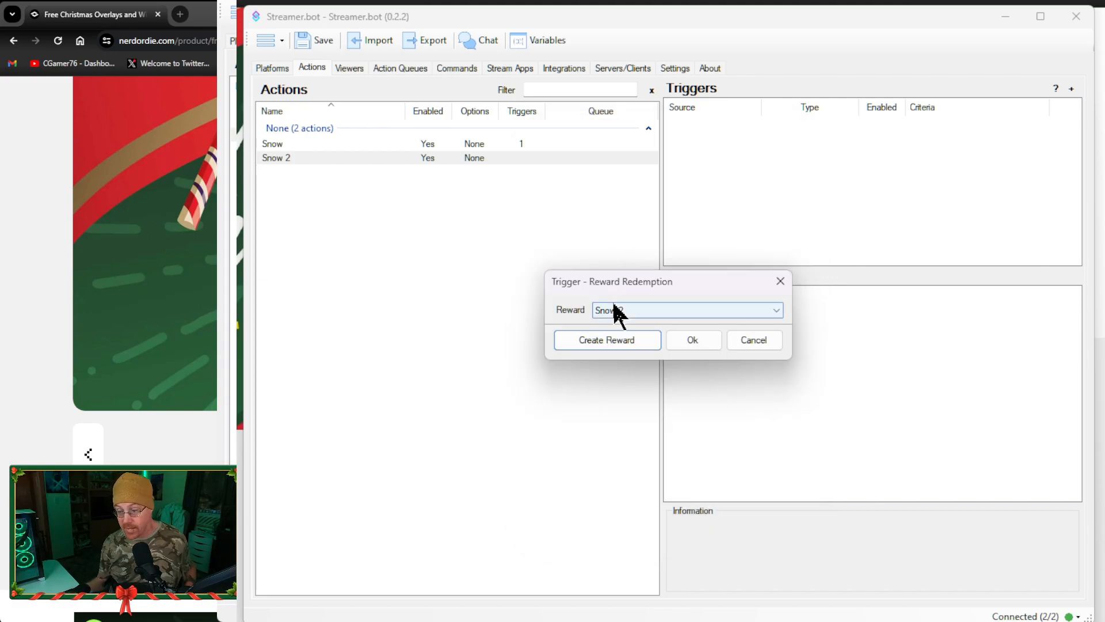
click(650, 317)
click(660, 279)
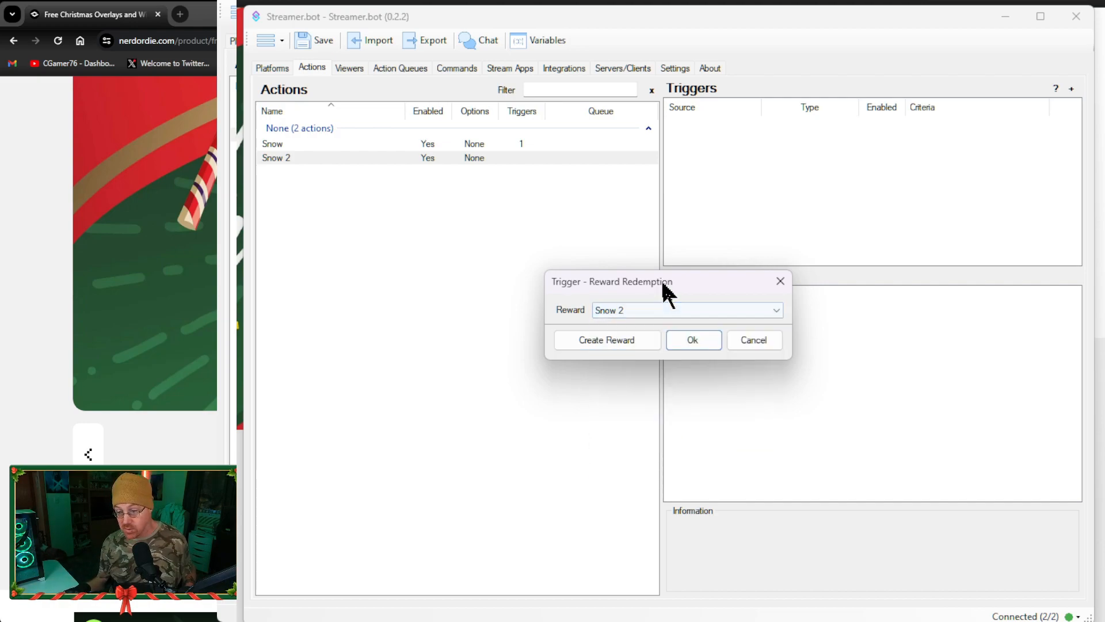
click(704, 339)
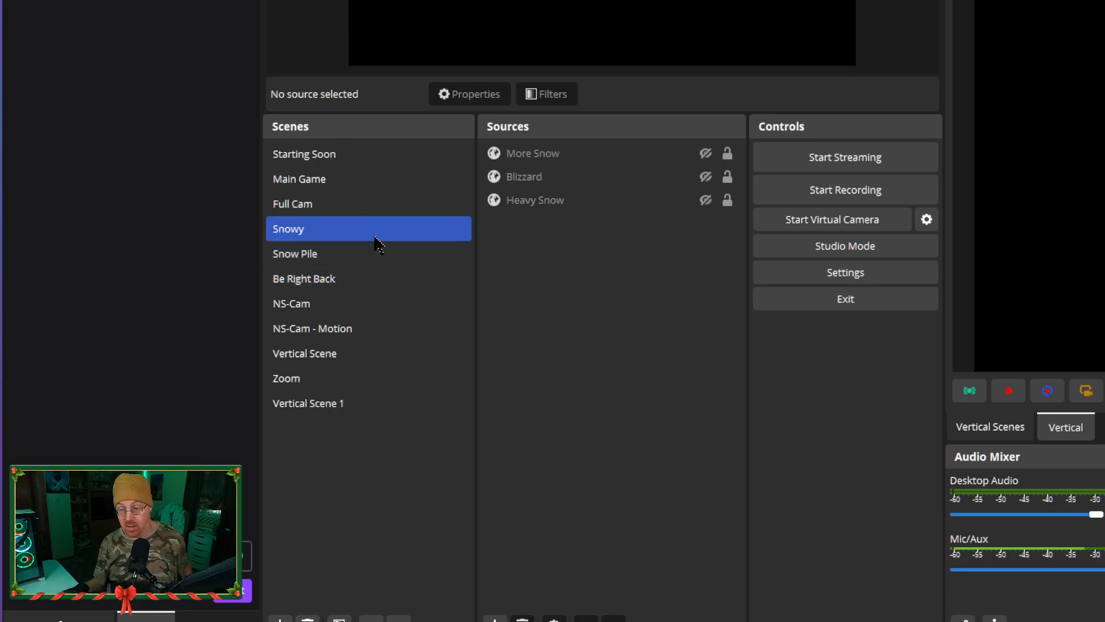
In OBS, add a new browser source named Snow 2 to the Snowy scene
click(578, 381)
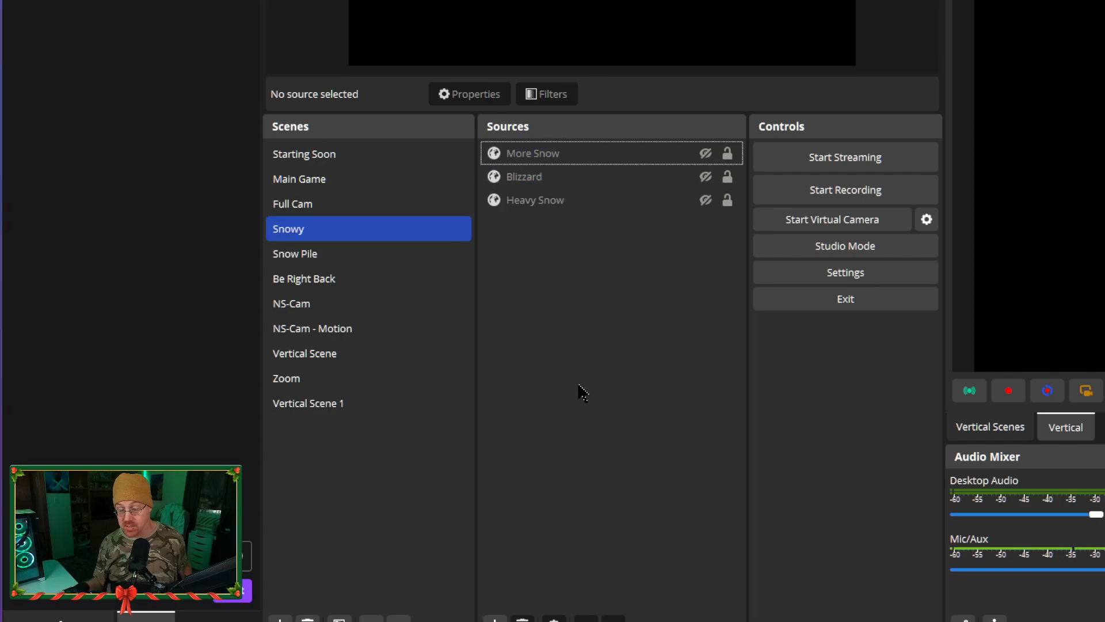
right_click(568, 343)
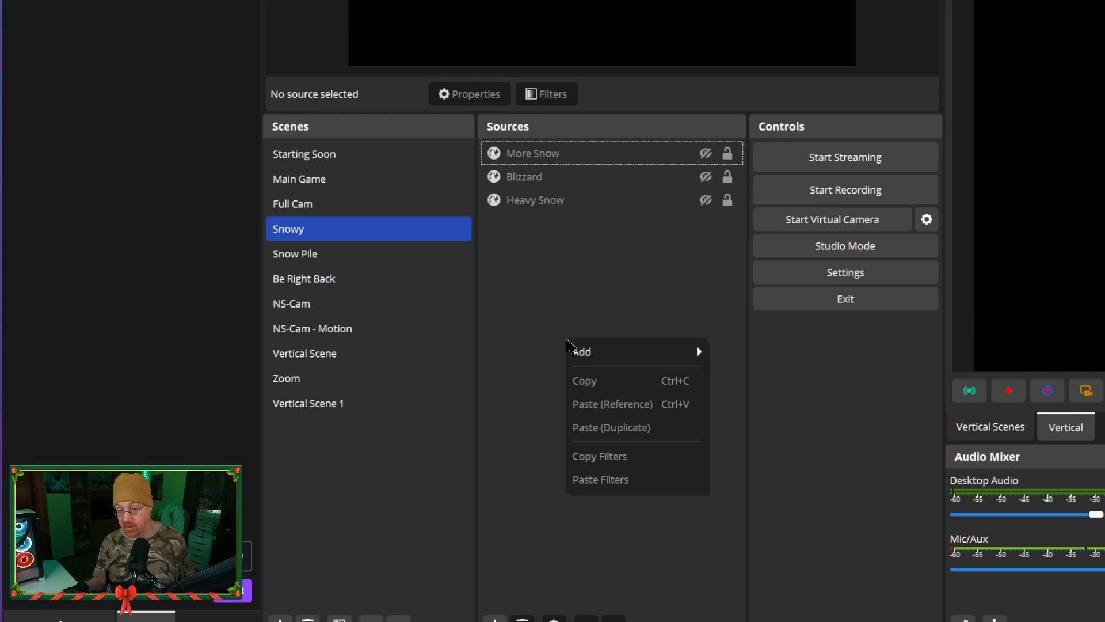
mouse_move(614, 355)
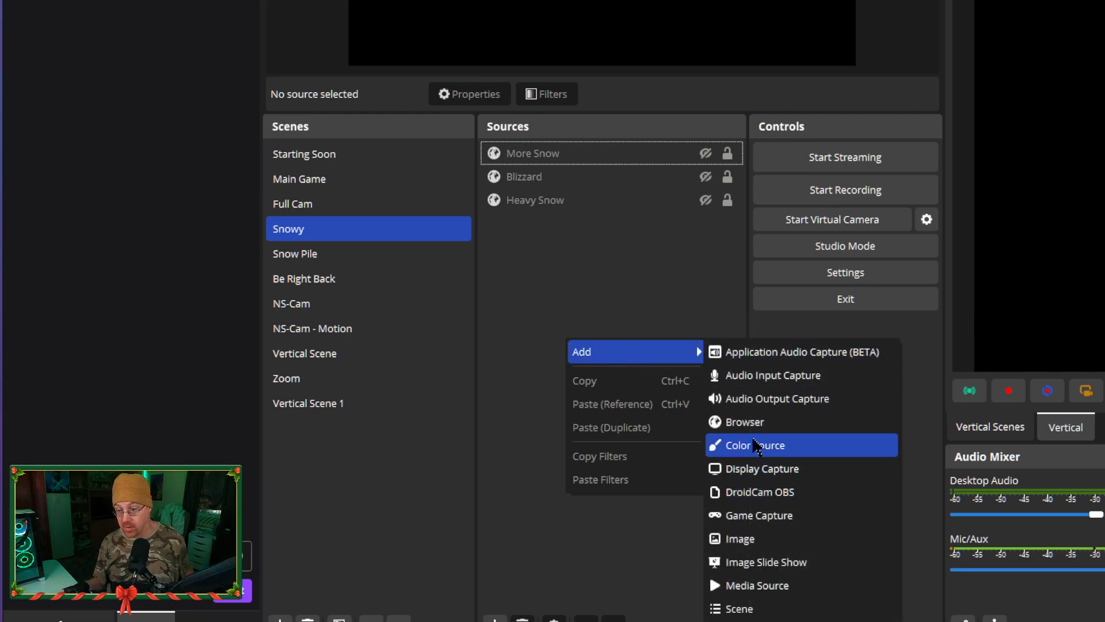
click(742, 423)
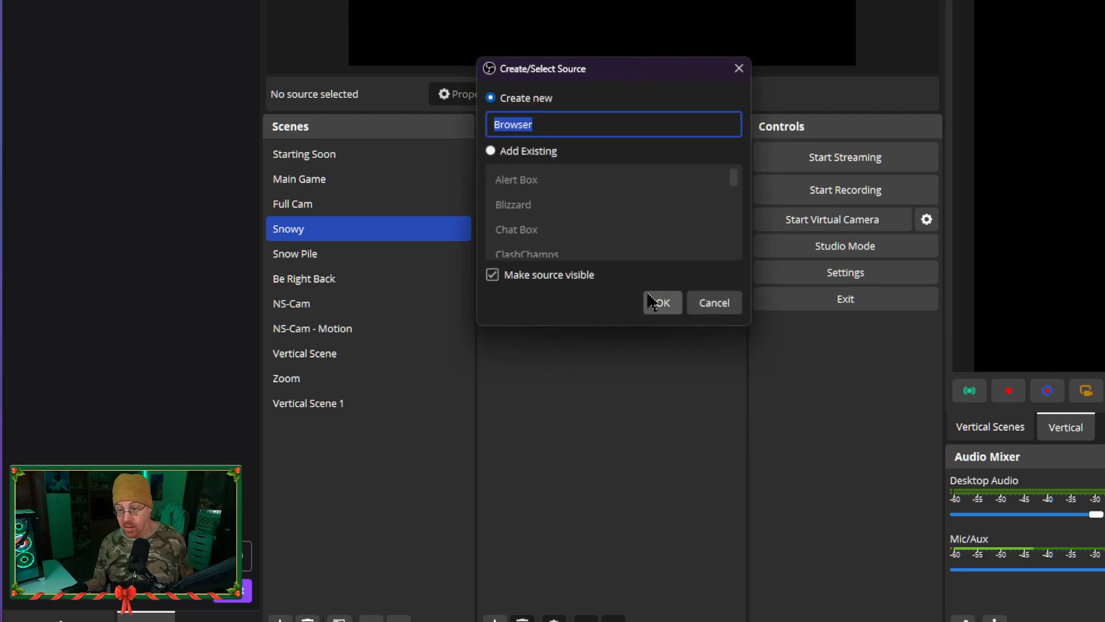
click(593, 125)
key(BackSpace)
key(BackSpace)
key(BackSpace)
key(BackSpace)
key(BackSpace)
key(BackSpace)
key(BackSpace)
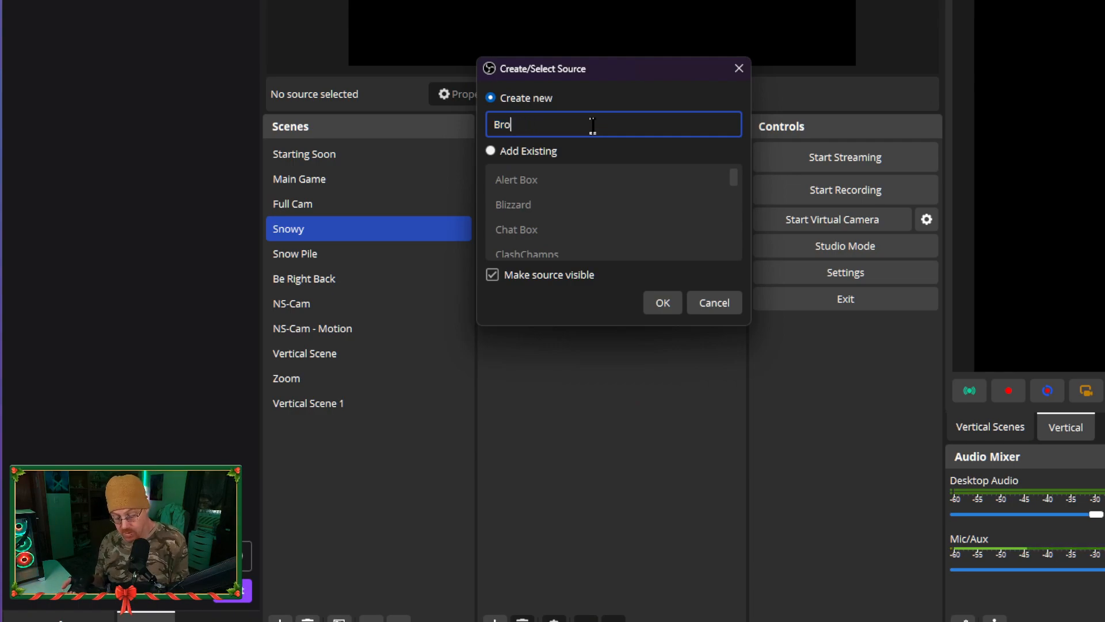
text(S)
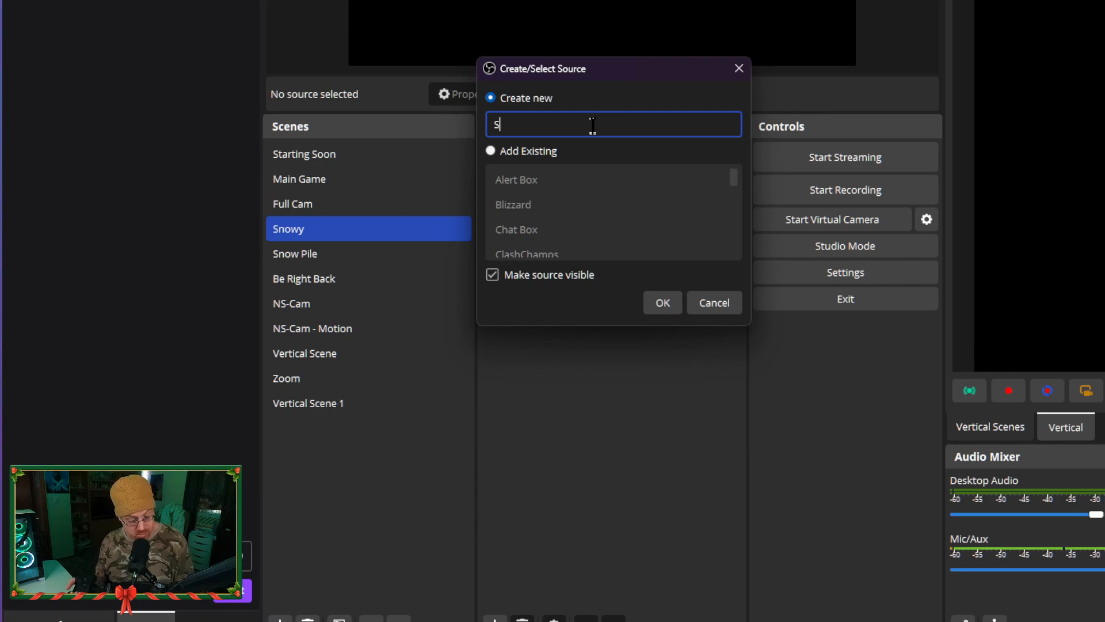
text(now 2)
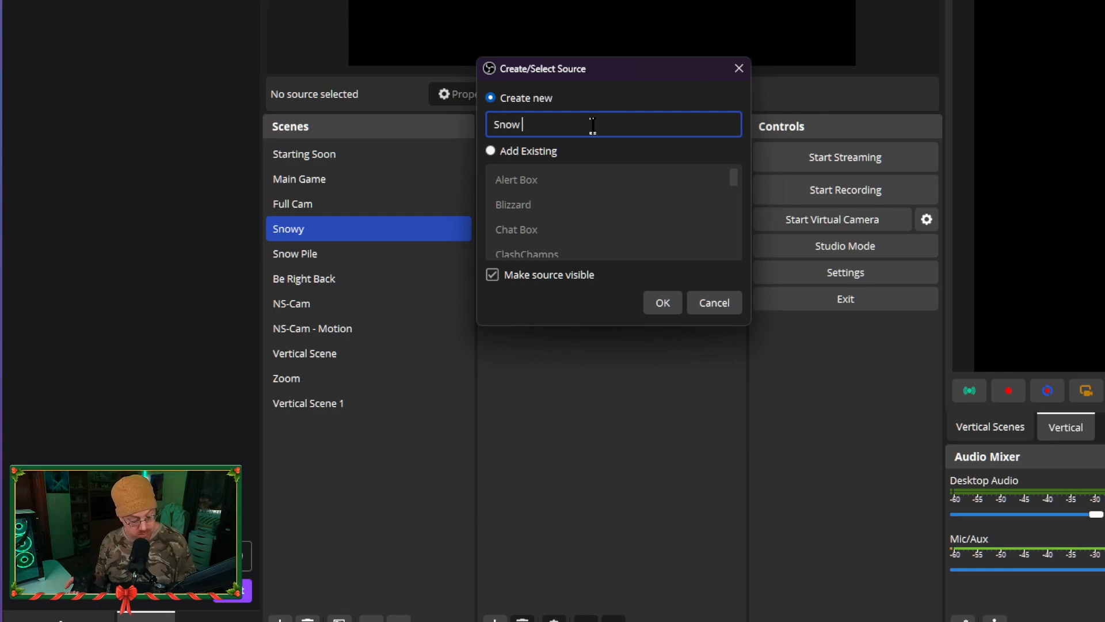
click(662, 302)
key(Tab)
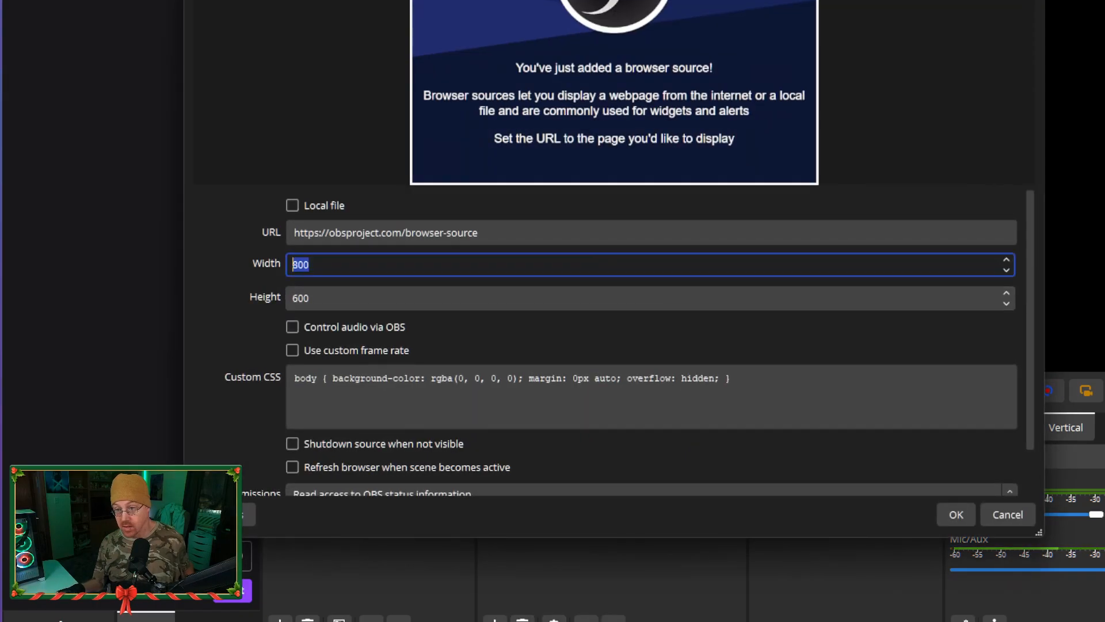
Make the browser source use the local file lots-snow.html from the Lots of Snow folder on the Desktop
click(292, 206)
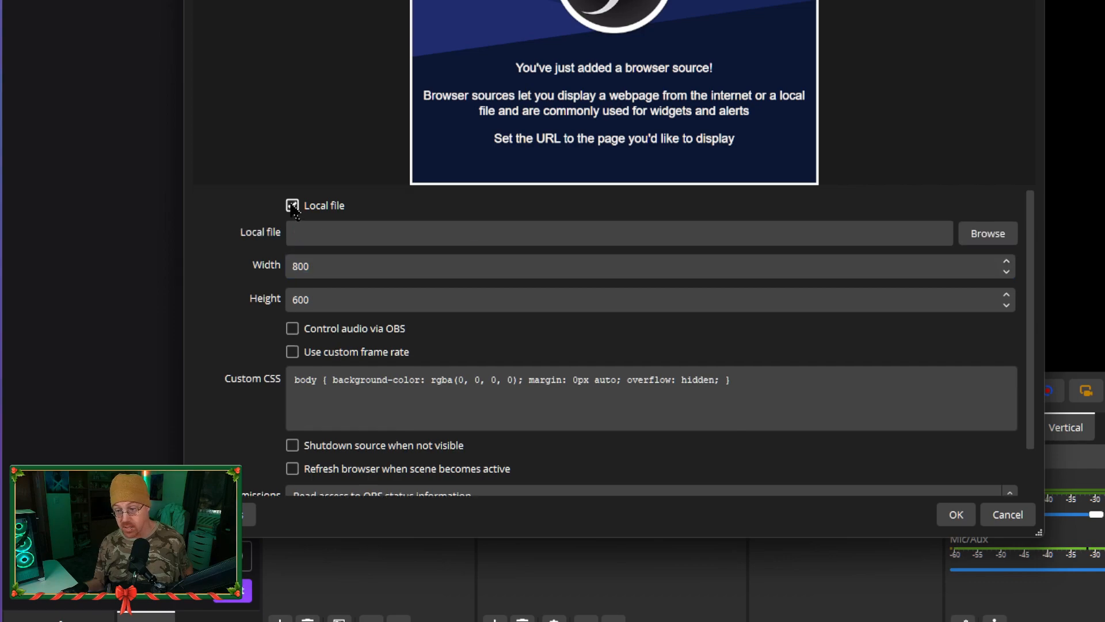
click(1004, 238)
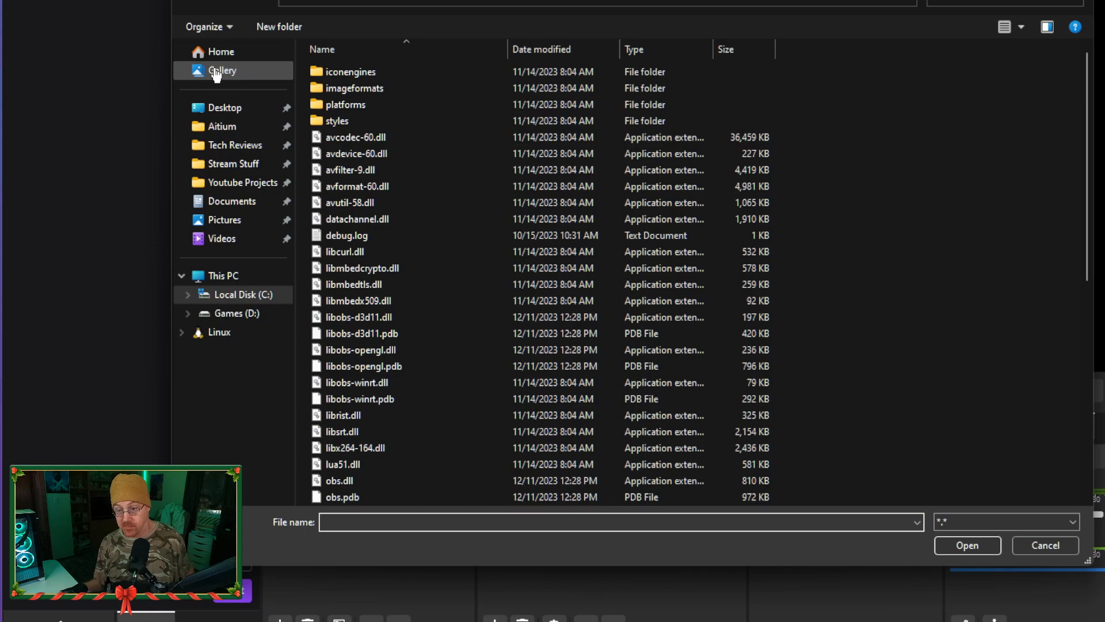
click(242, 109)
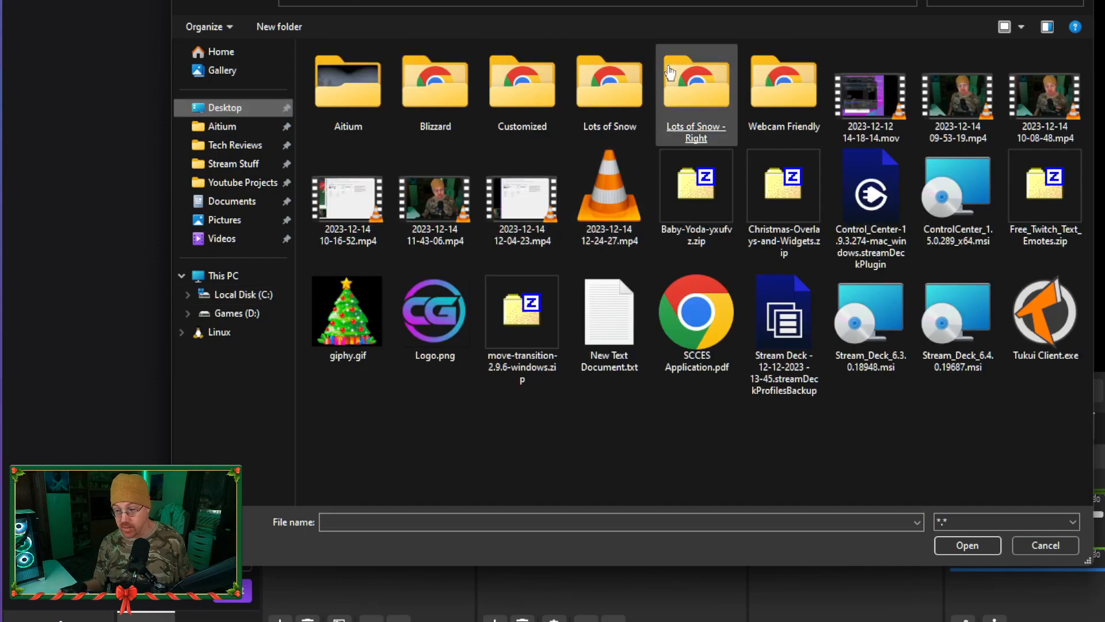
double_click(636, 79)
click(636, 74)
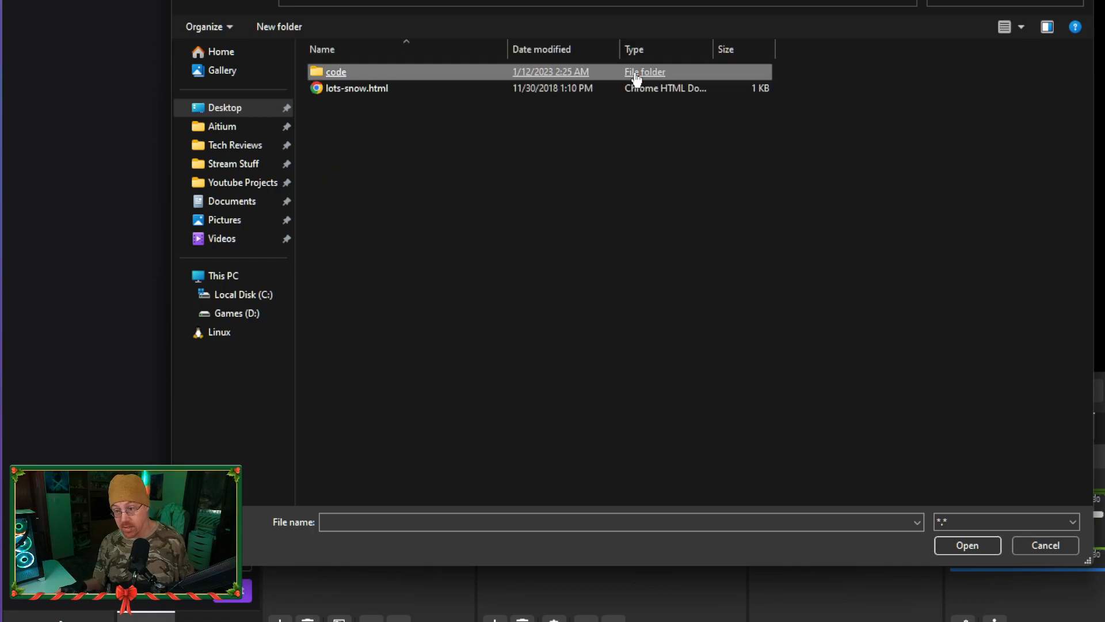
click(353, 91)
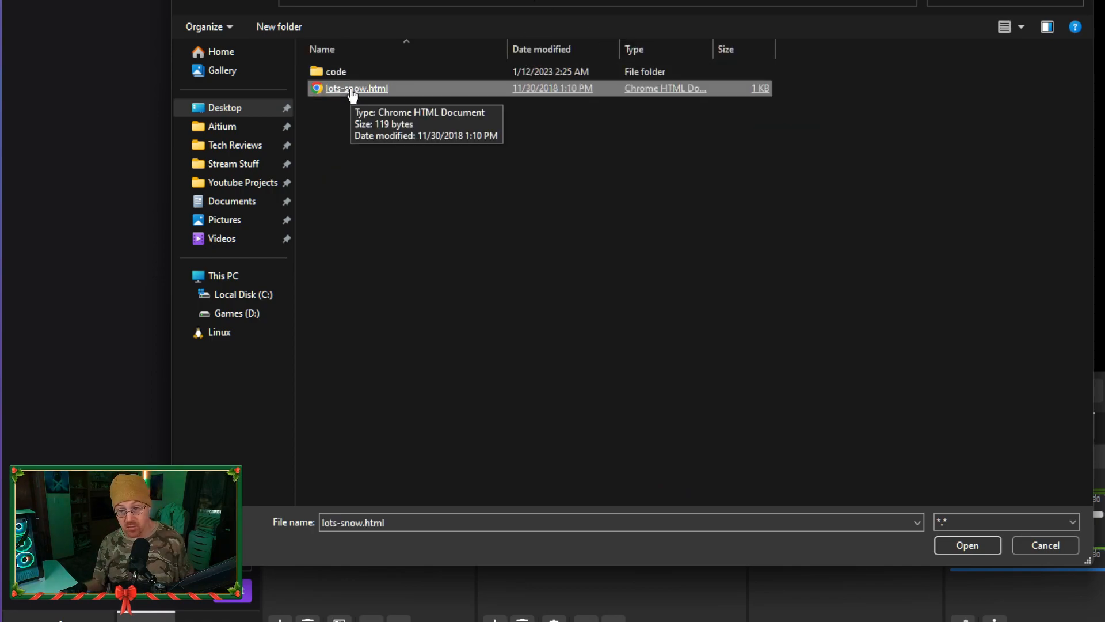
double_click(353, 91)
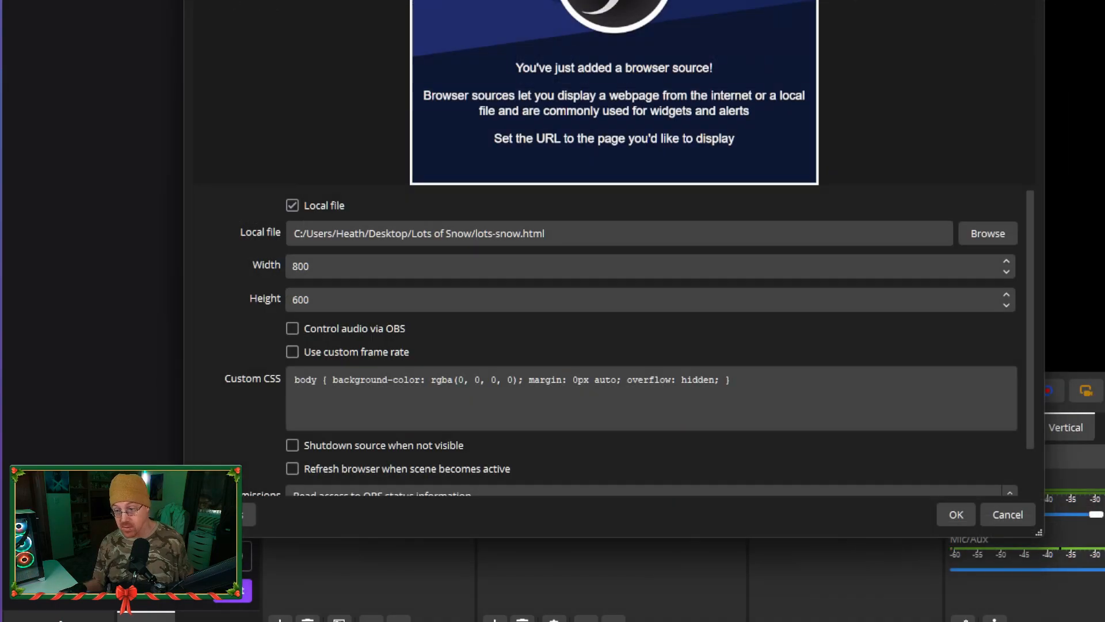
Set the Snow 2 browser source's width to 1920 and height to 1080
drag(342, 266, 277, 267)
text(19)
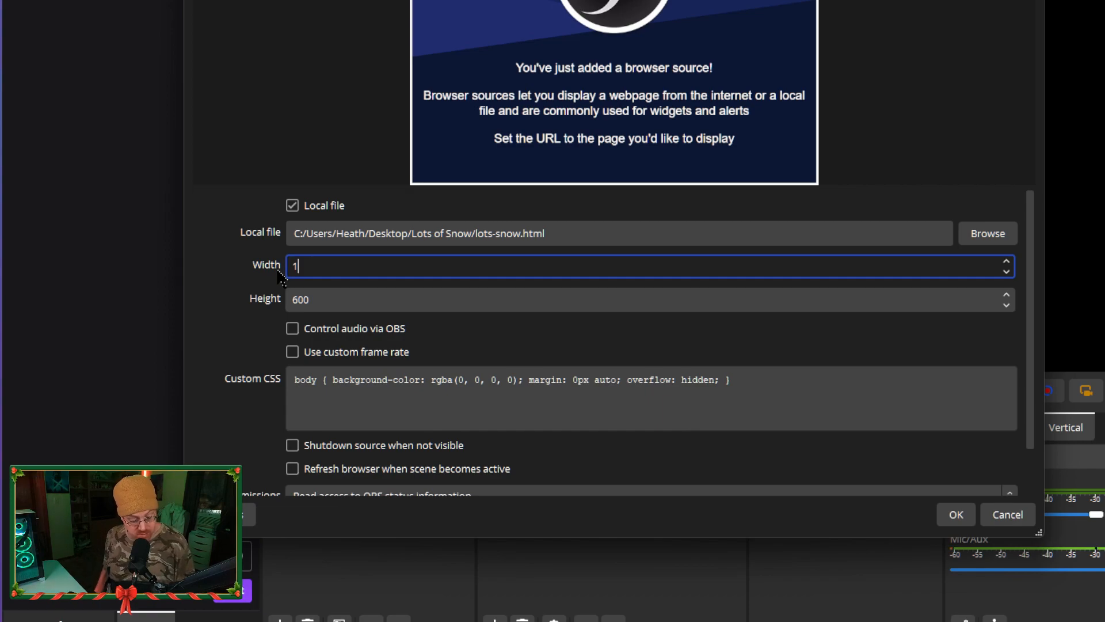
text(0)
key(Tab)
text(1080)
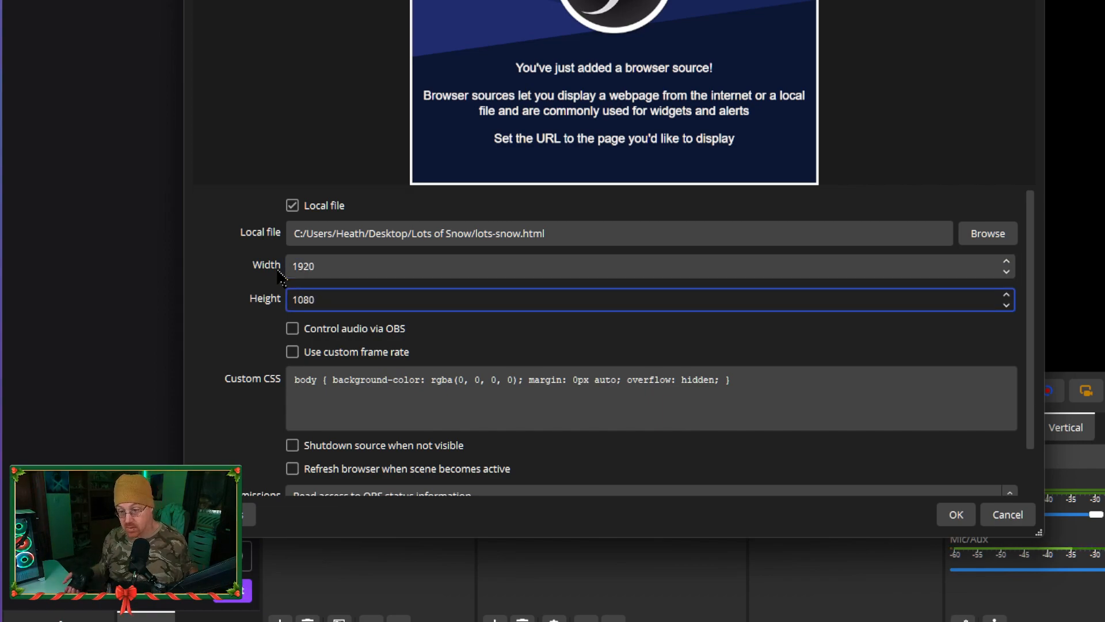
Make the browser source shut down when not visible and refresh when its scene becomes active, and accept its properties
scroll(304, 305, down, 5)
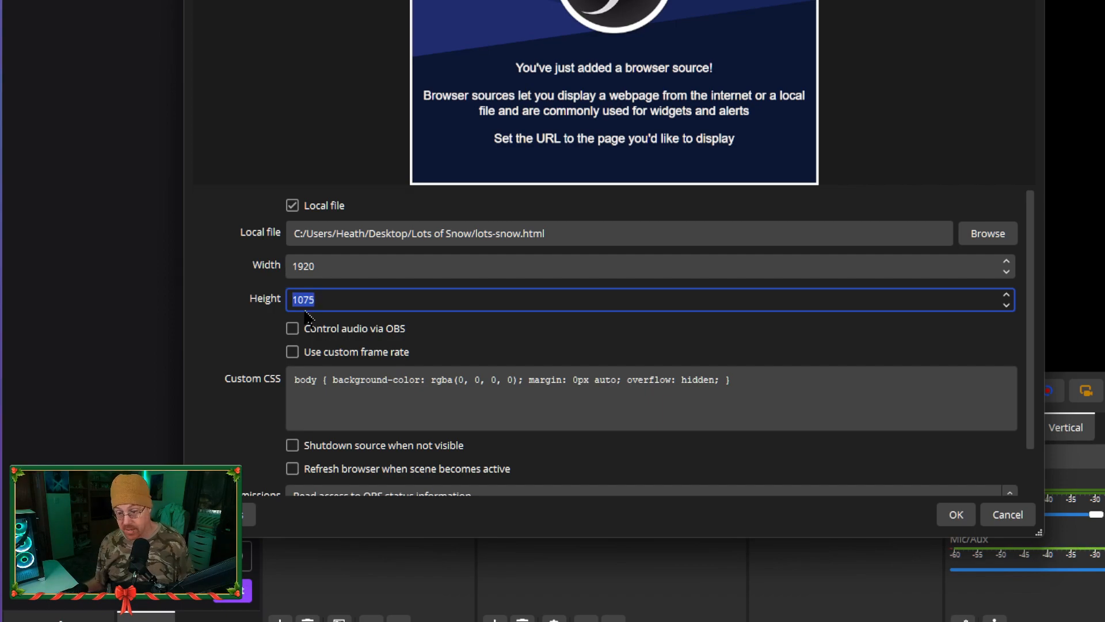
click(347, 450)
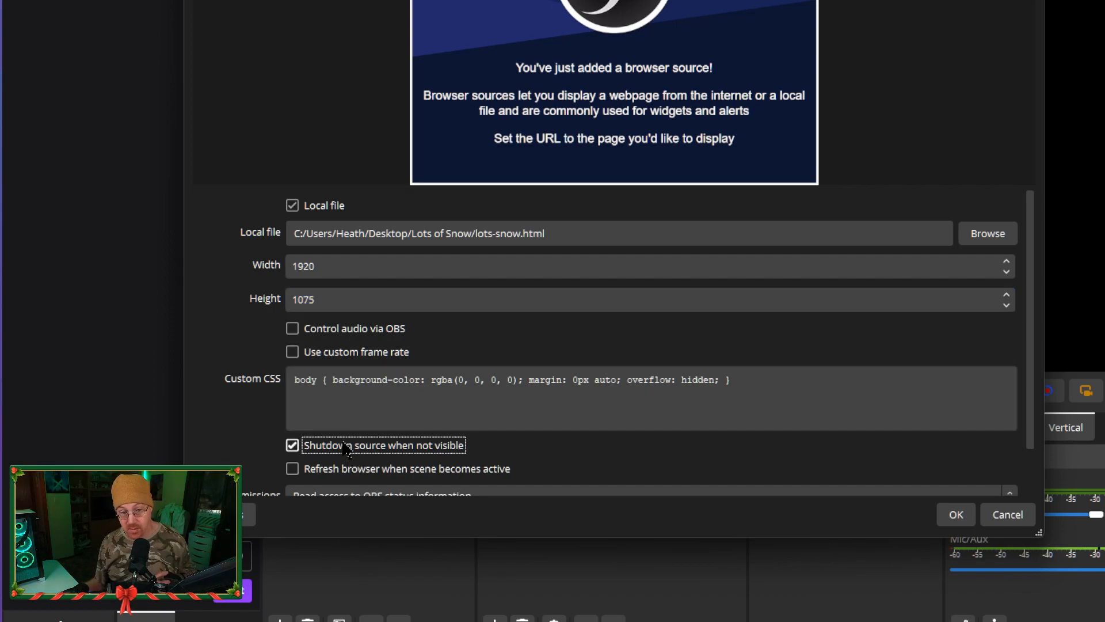
click(314, 470)
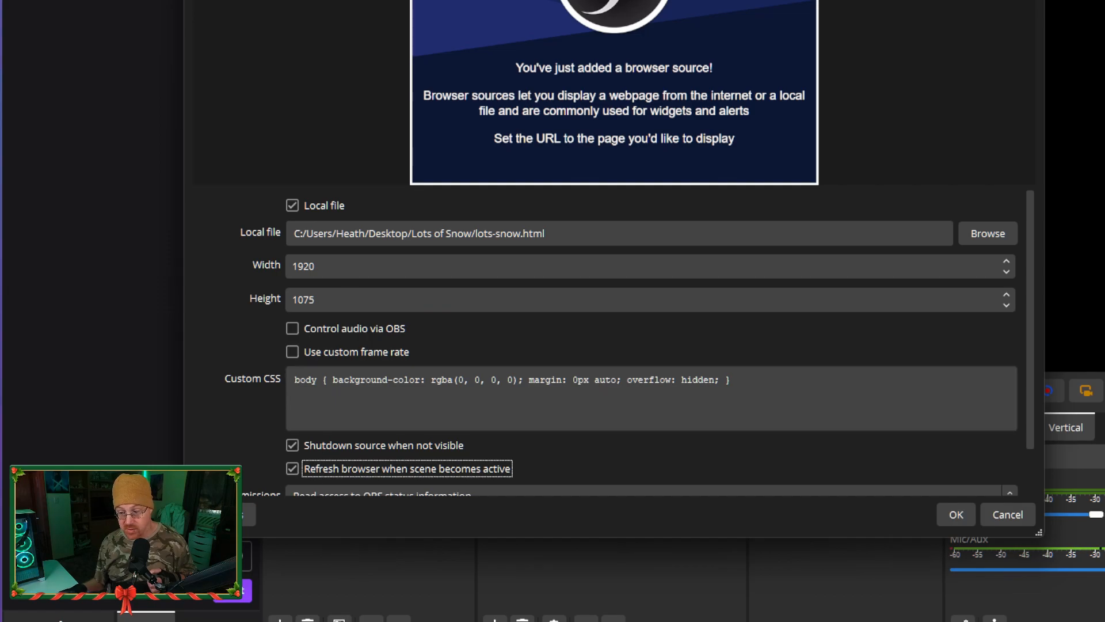
click(944, 522)
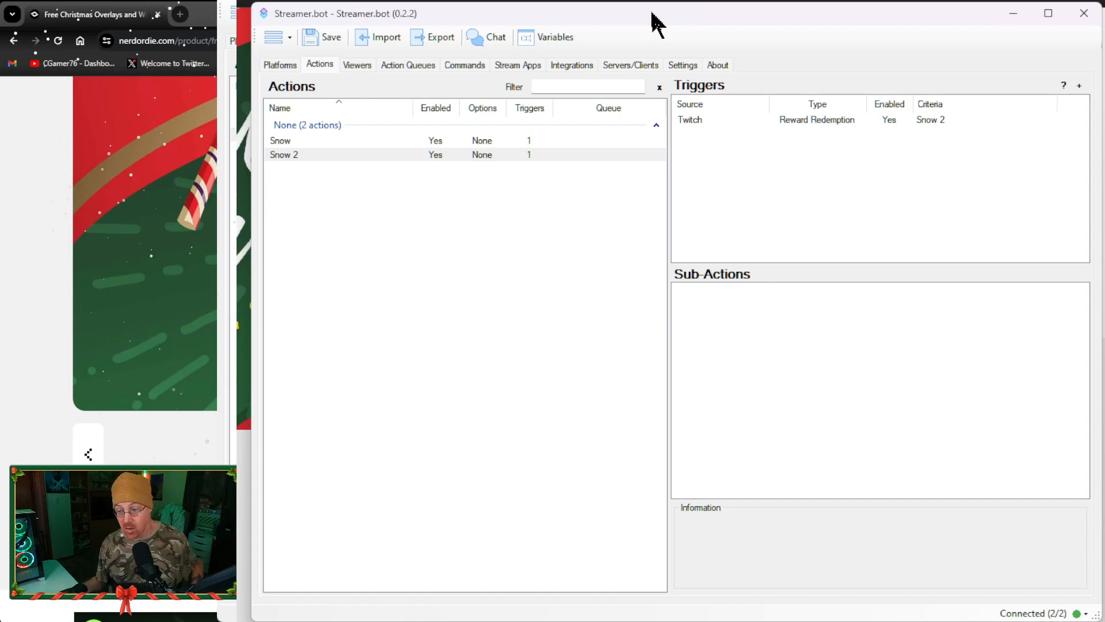
In Streamer.bot, start an OBS Set Source Visibility sub-action for the Snow 2 action
click(412, 158)
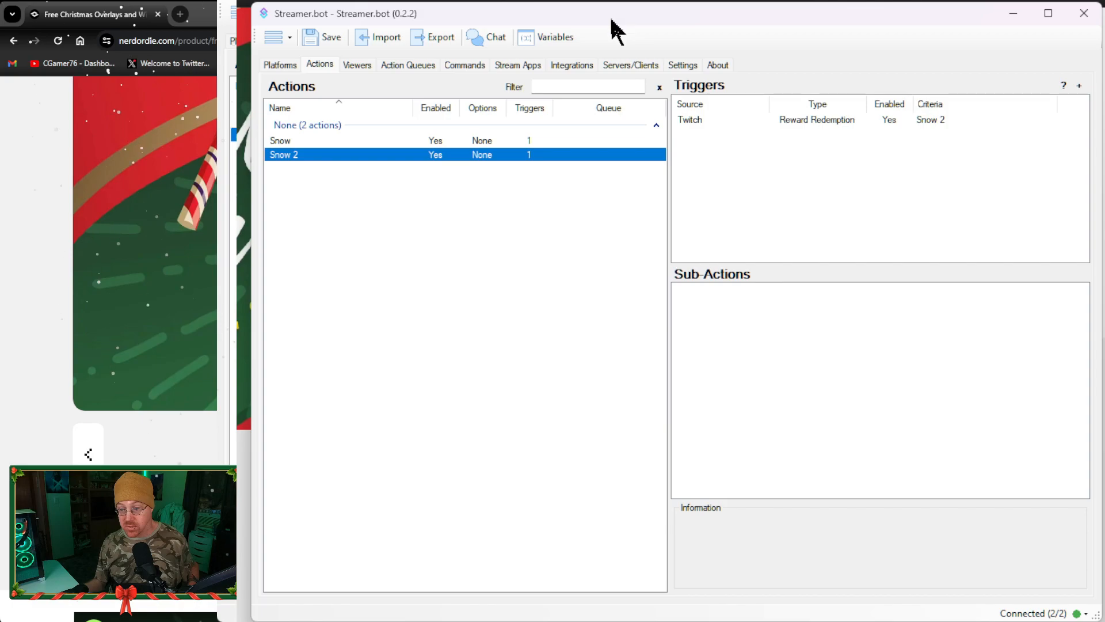
drag(612, 21, 419, 0)
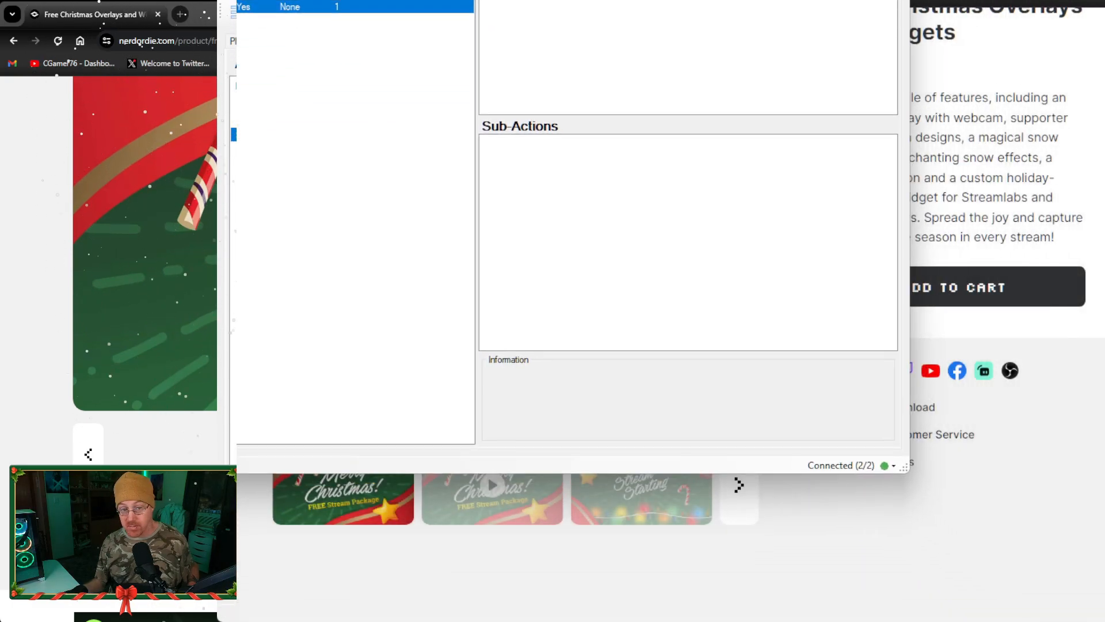
right_click(550, 183)
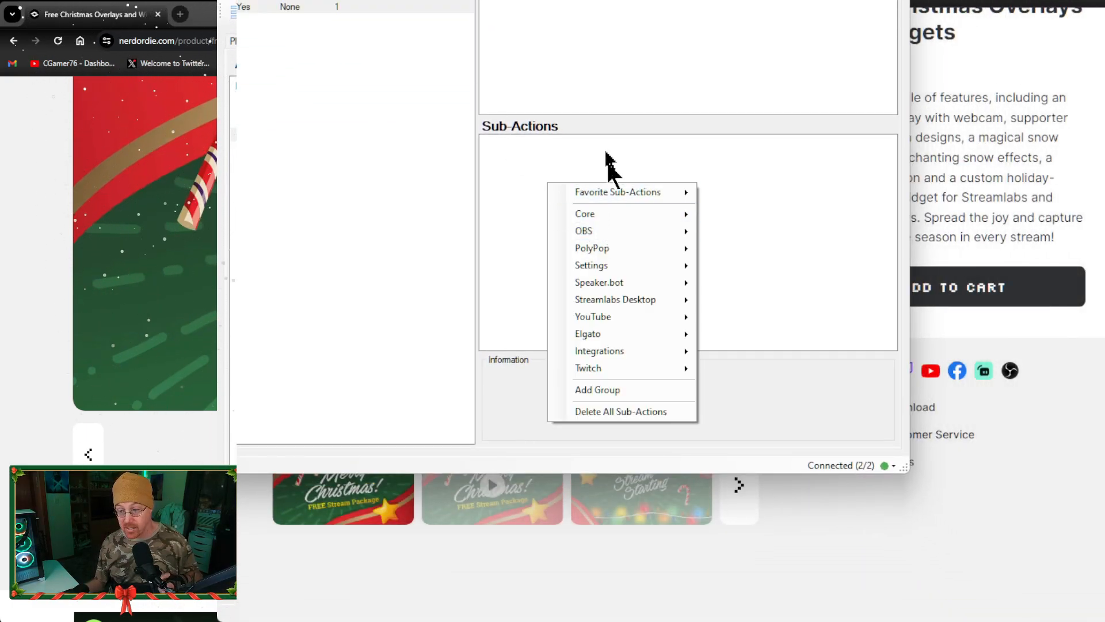
mouse_move(645, 233)
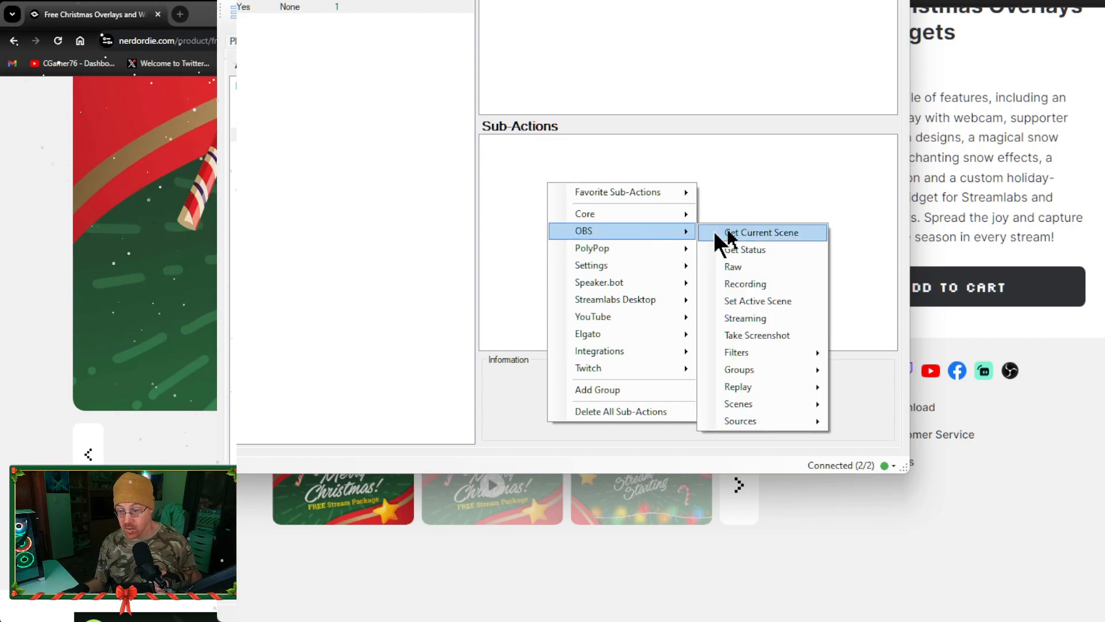
mouse_move(749, 422)
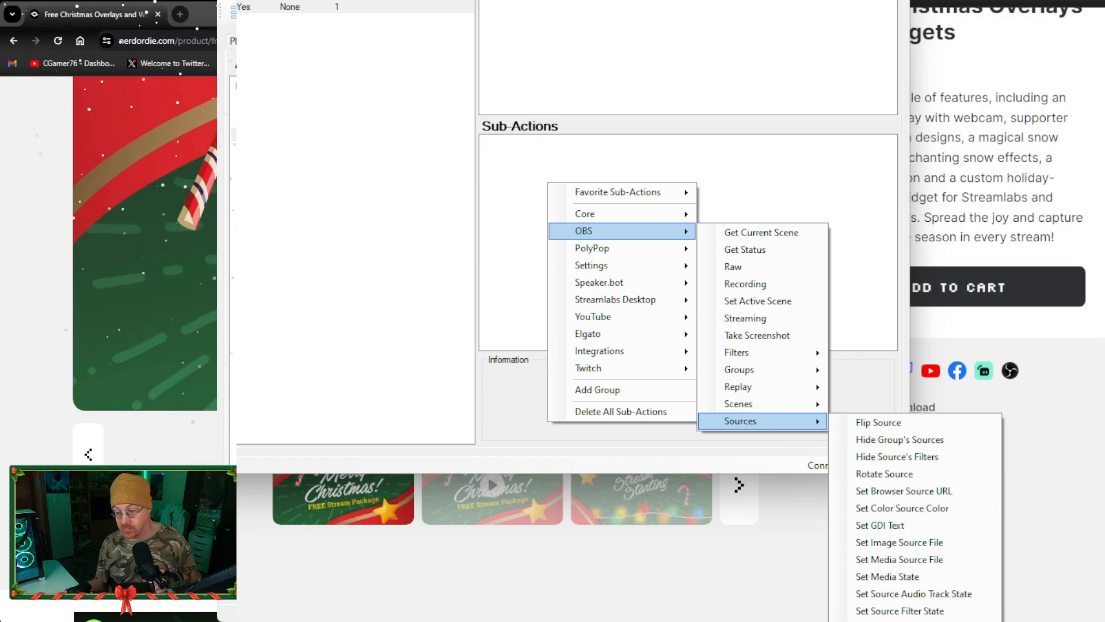
click(904, 621)
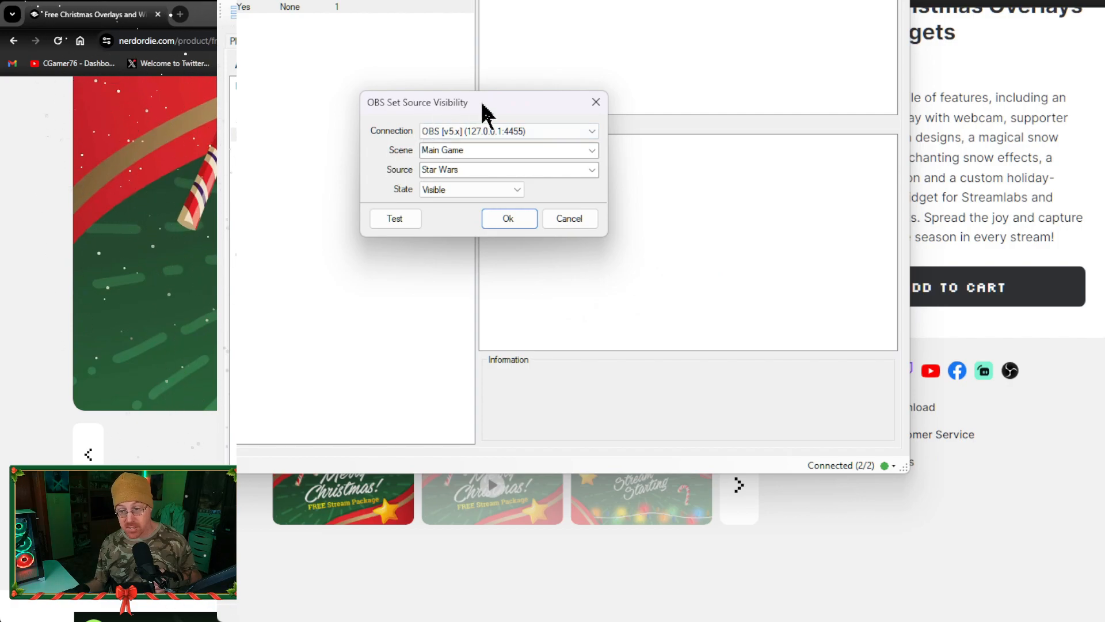
drag(486, 111, 551, 140)
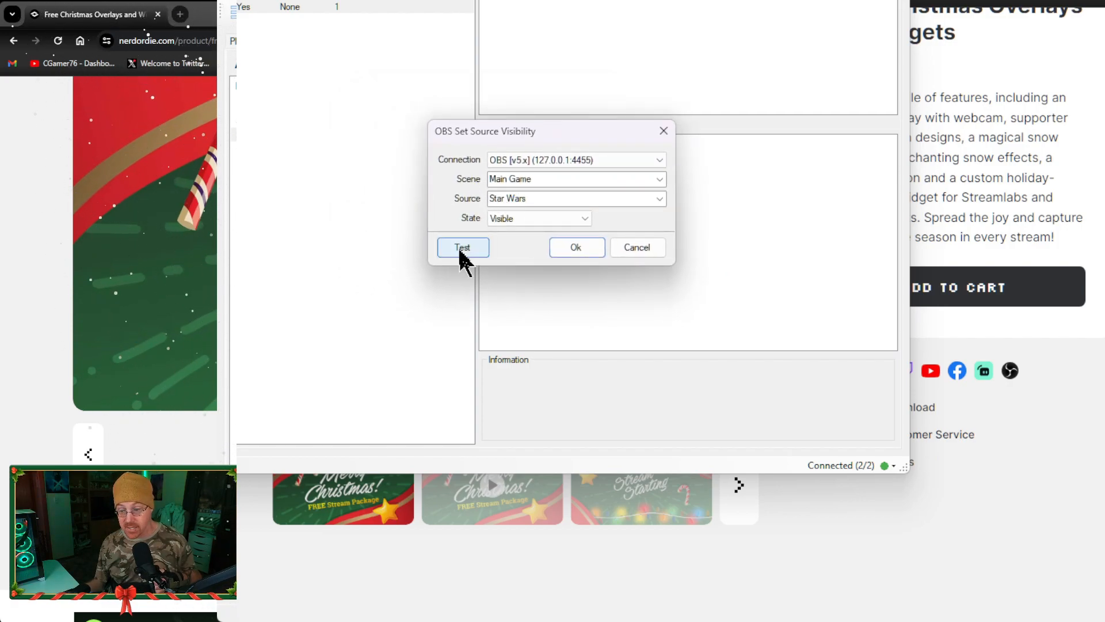
Target the Snow 2 source in the Snowy scene with the Visible state and confirm the sub-action
click(660, 179)
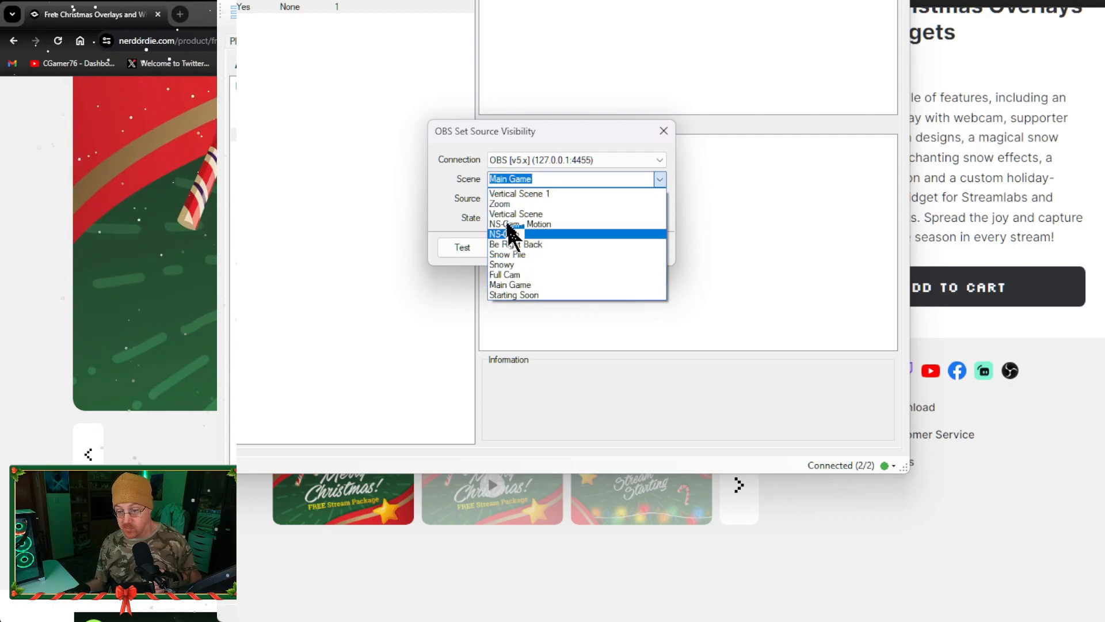
click(511, 265)
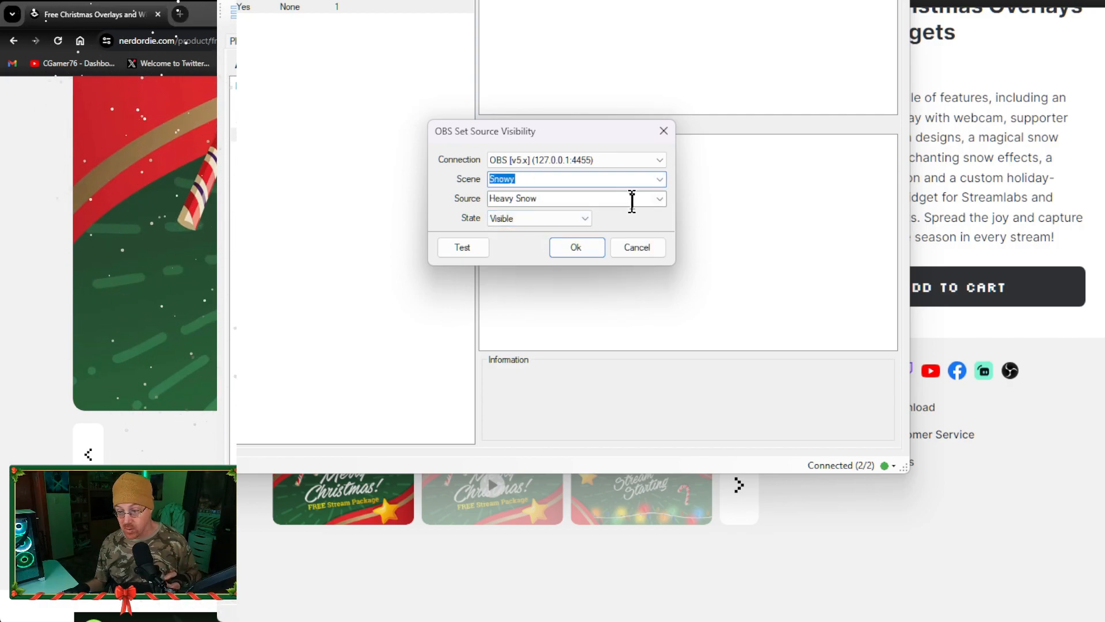
key(Tab)
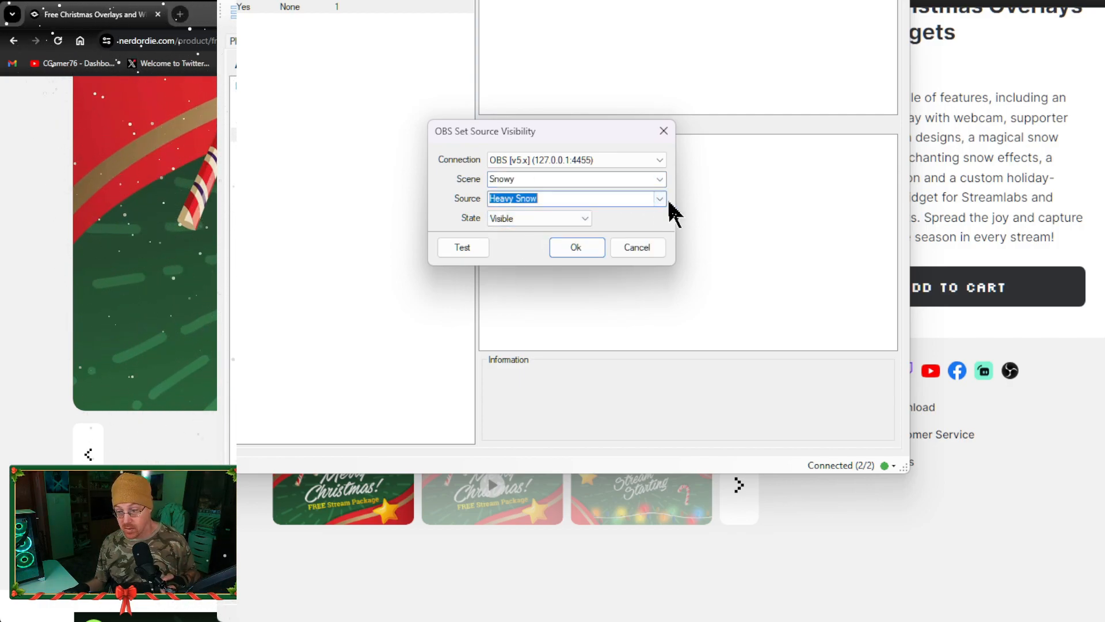
click(661, 200)
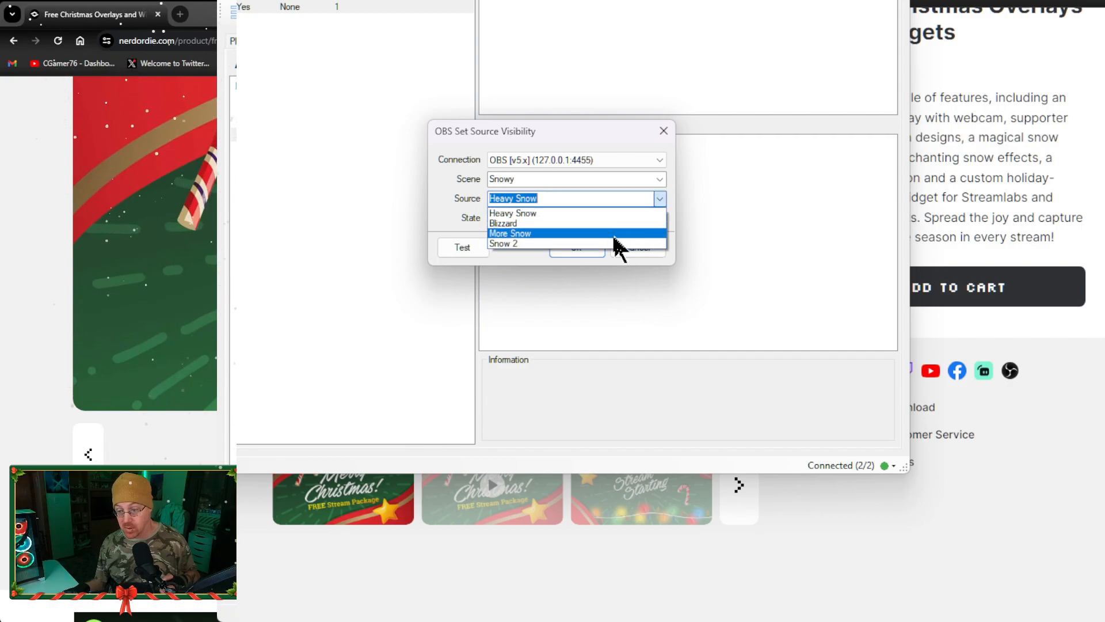
click(498, 244)
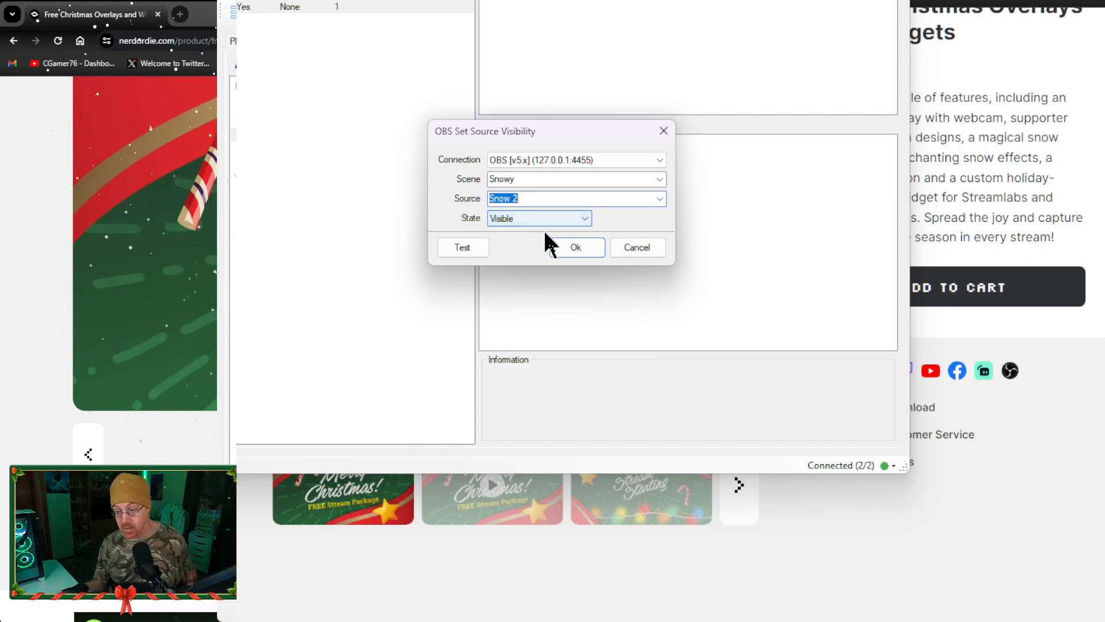
click(565, 248)
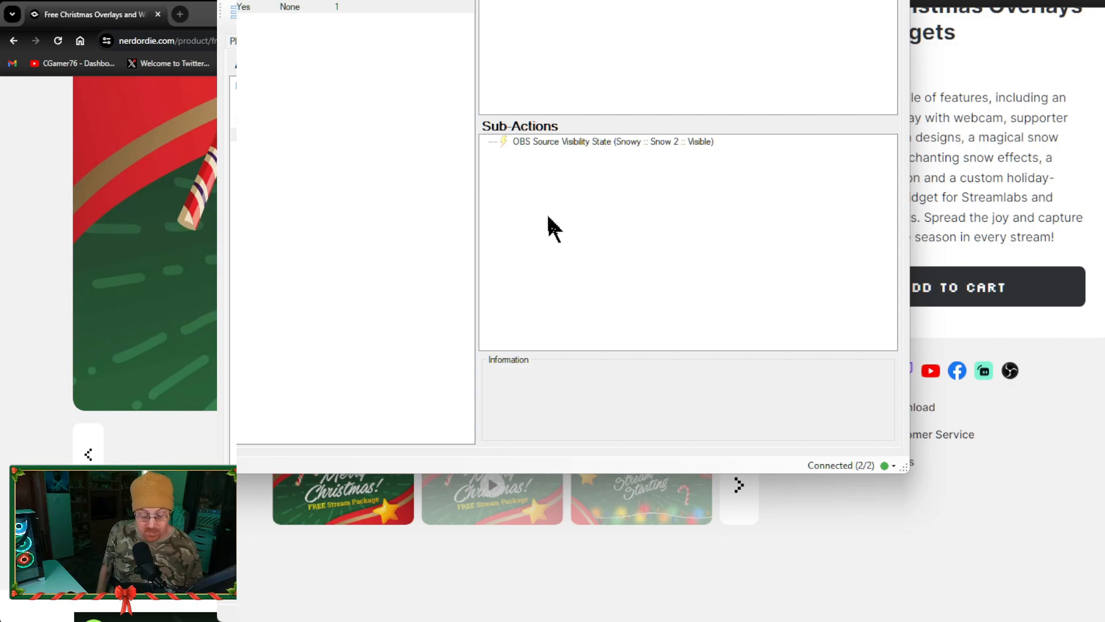
Add a Delay sub-action of 10000 milliseconds after the source visibility sub-action
right_click(549, 217)
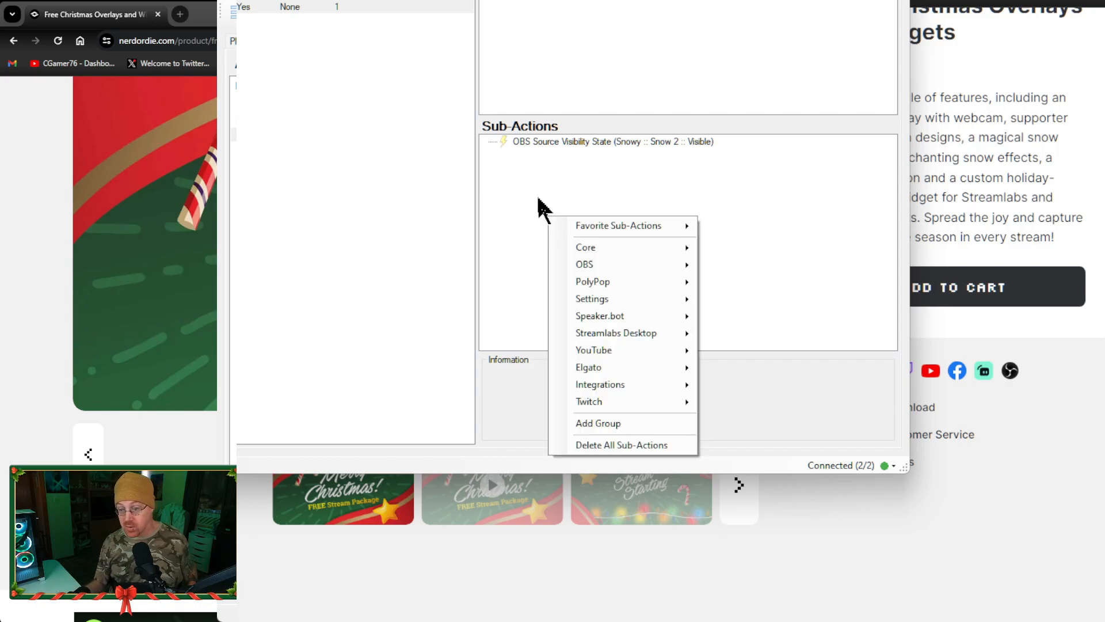
mouse_move(643, 266)
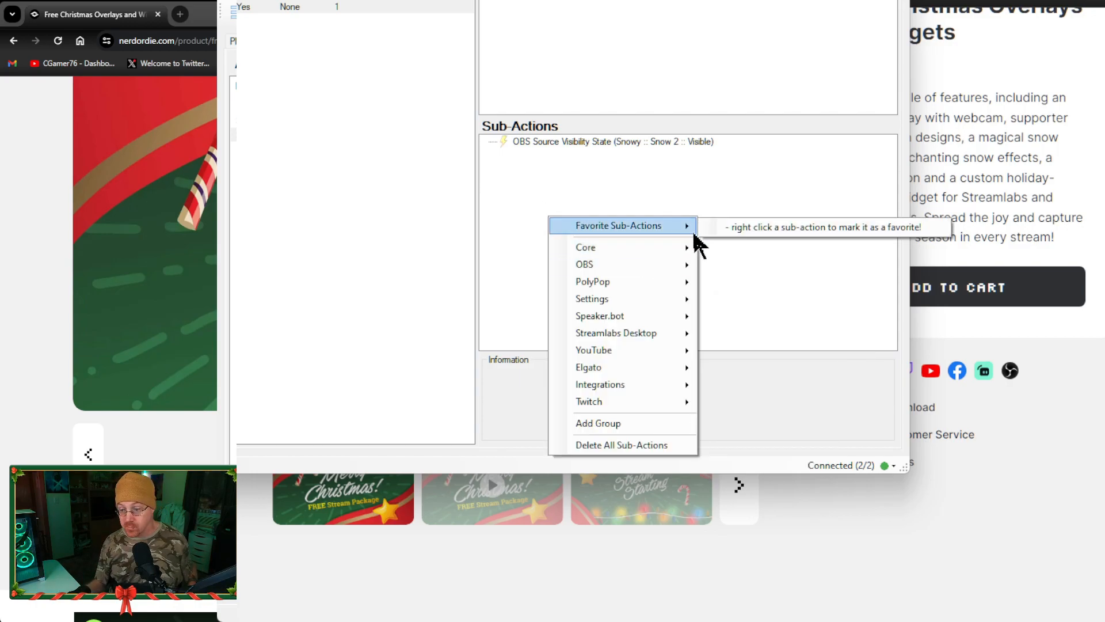
mouse_move(691, 249)
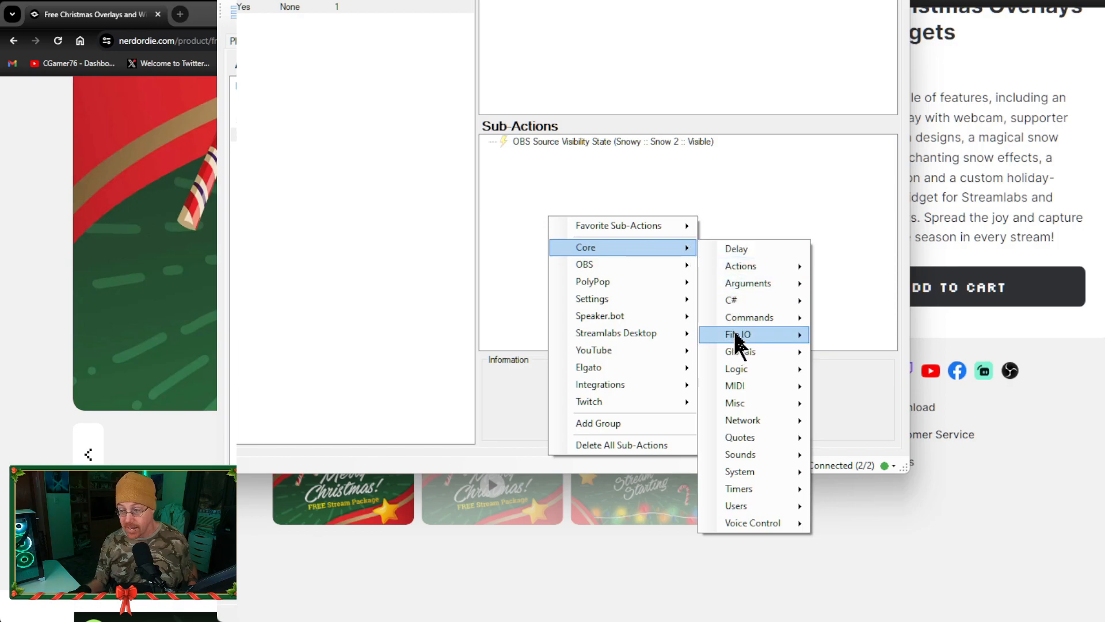
click(736, 249)
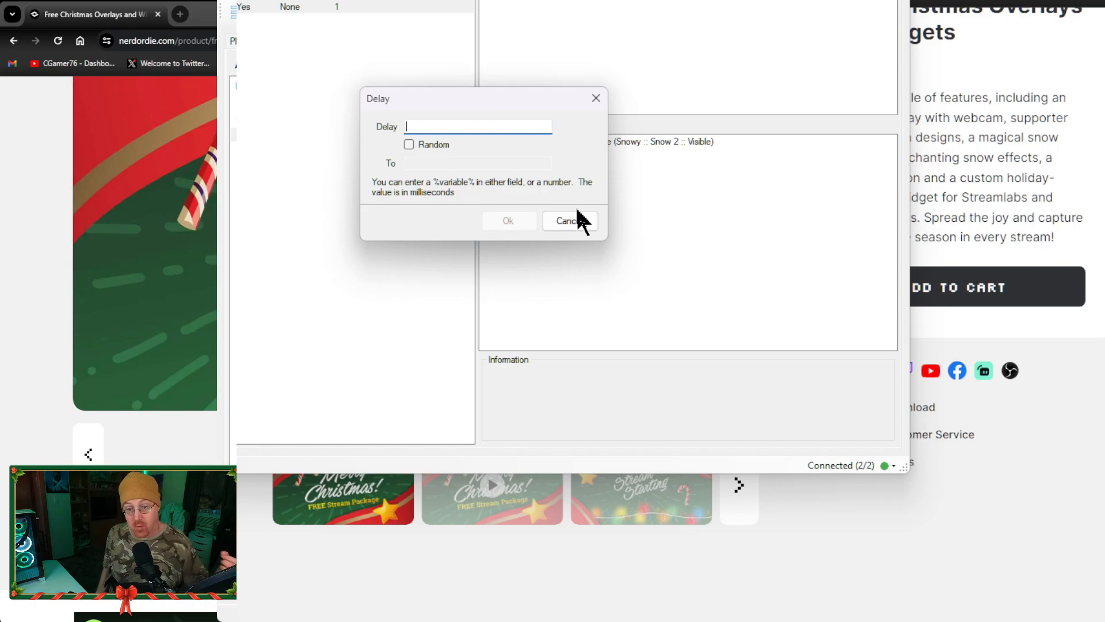
text(1)
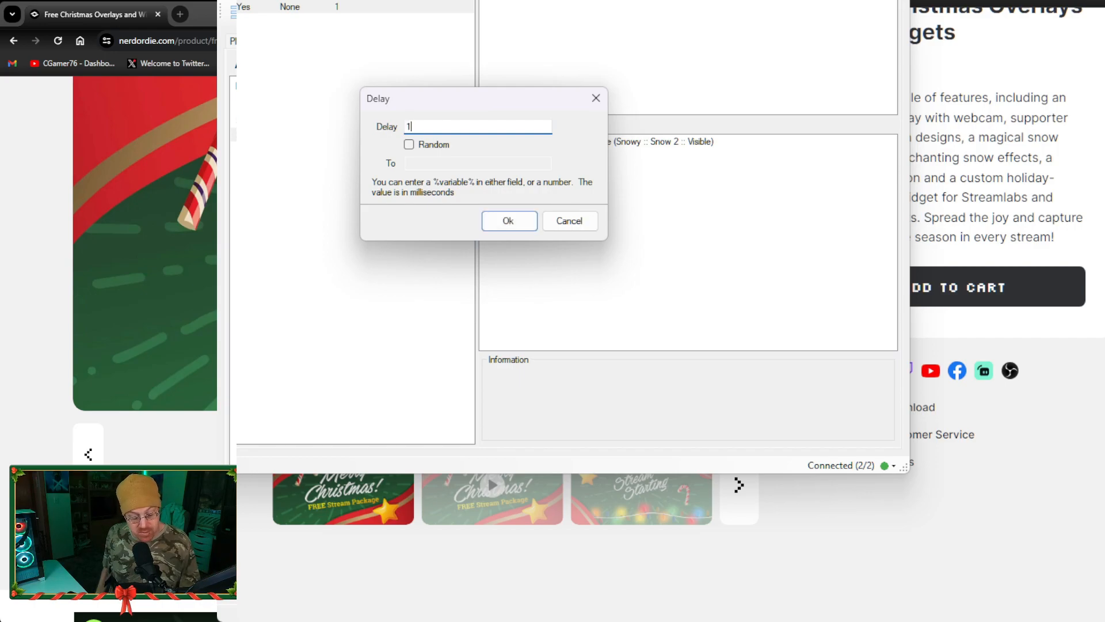
text(000)
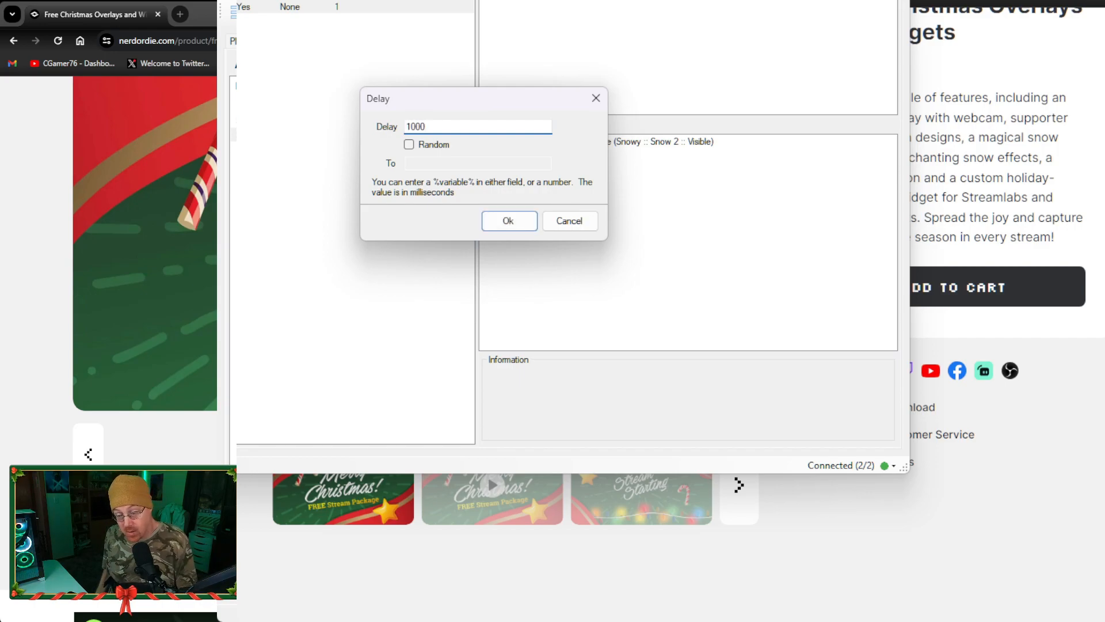
text(0)
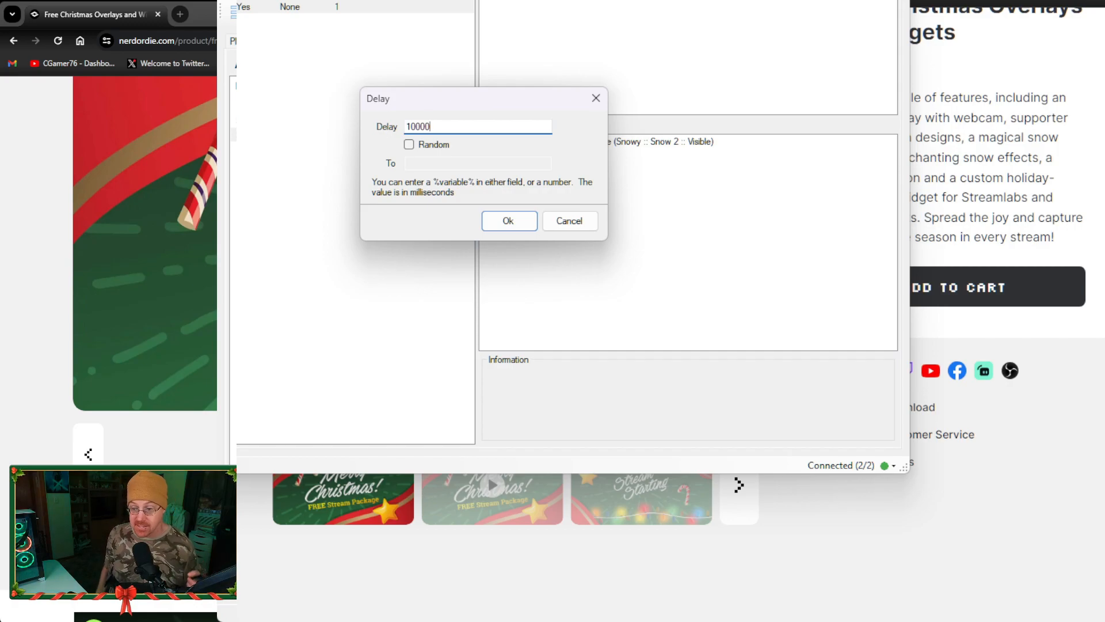
key(Return)
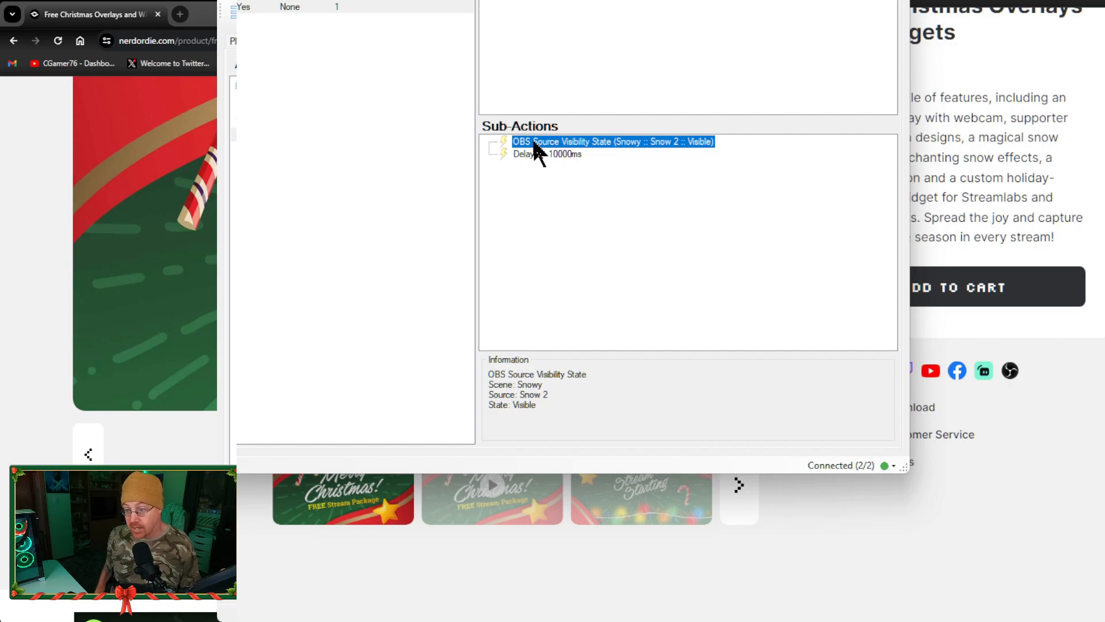
Duplicate the Snow 2 source visibility sub-action and set the copy's state to Hidden
right_click(539, 153)
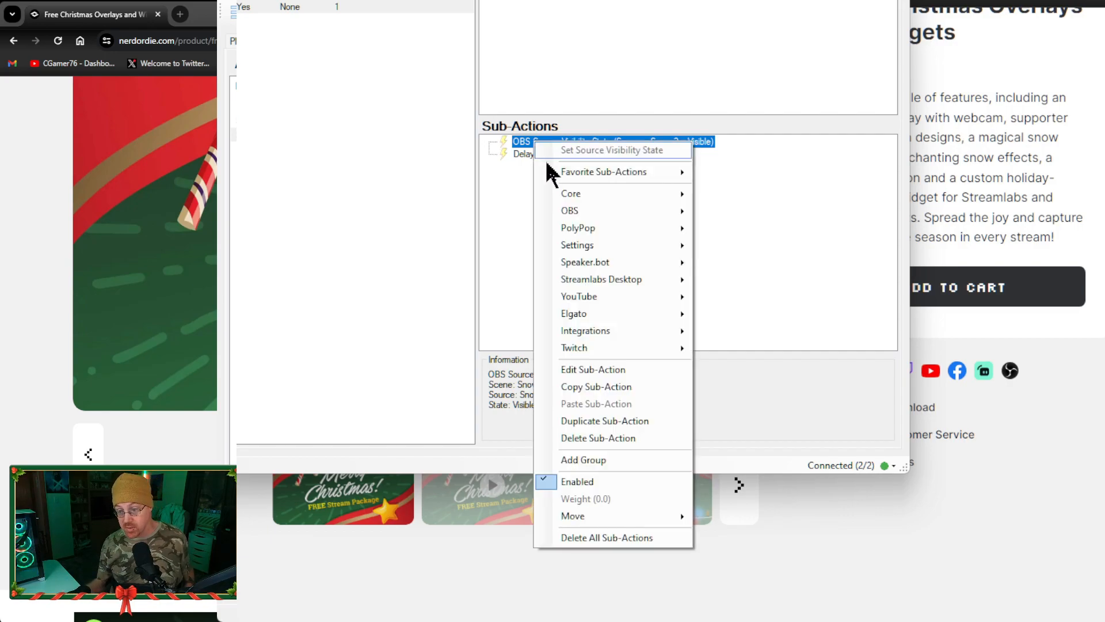
click(593, 420)
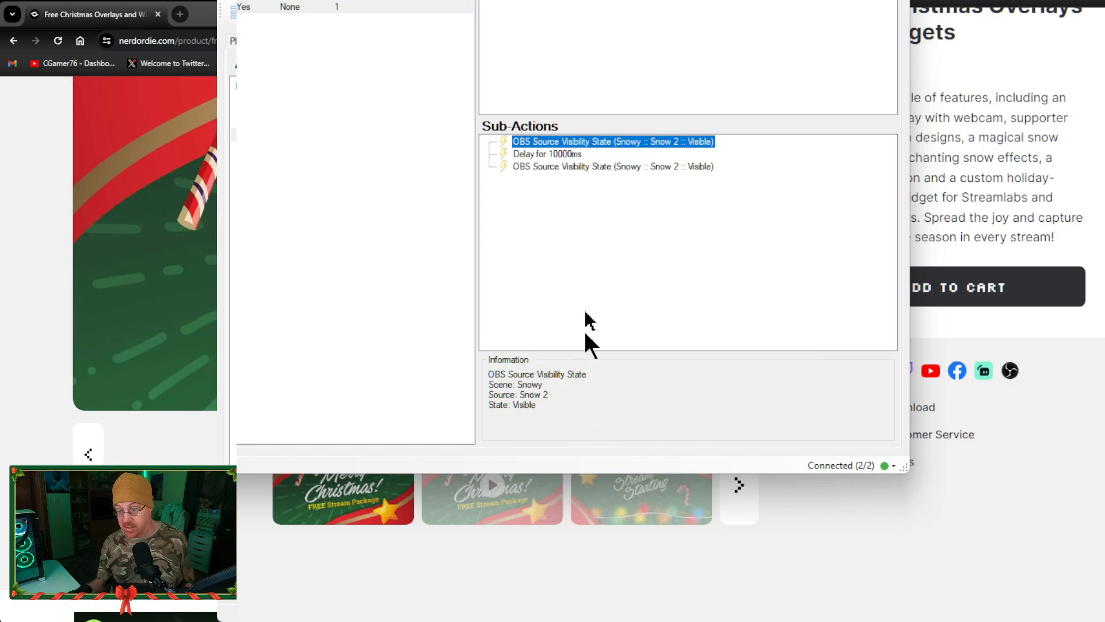
click(593, 167)
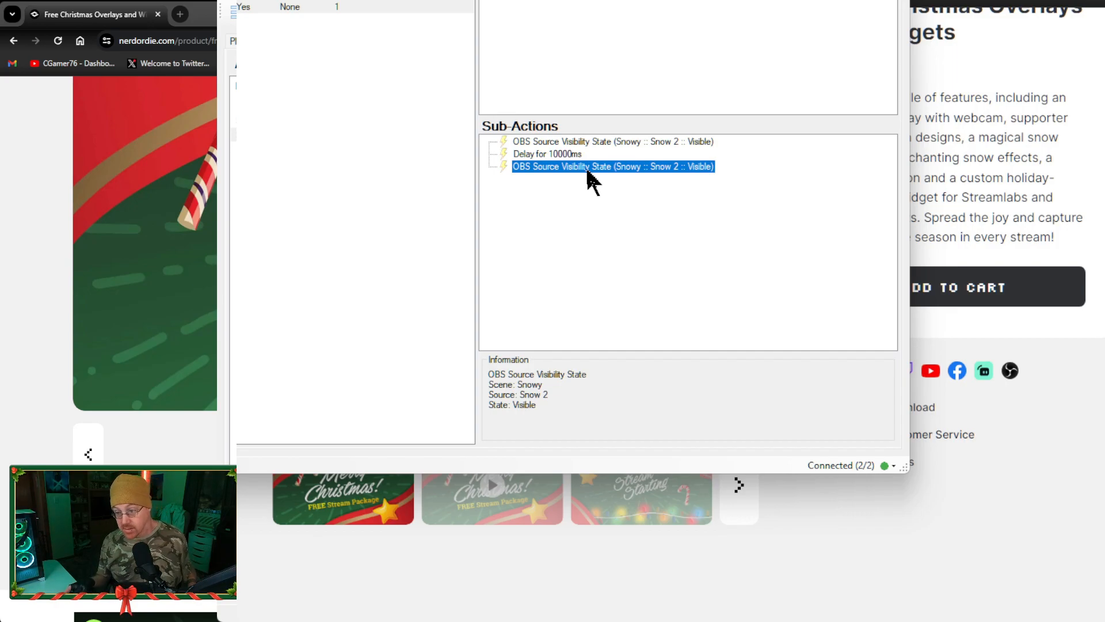
double_click(587, 170)
click(432, 190)
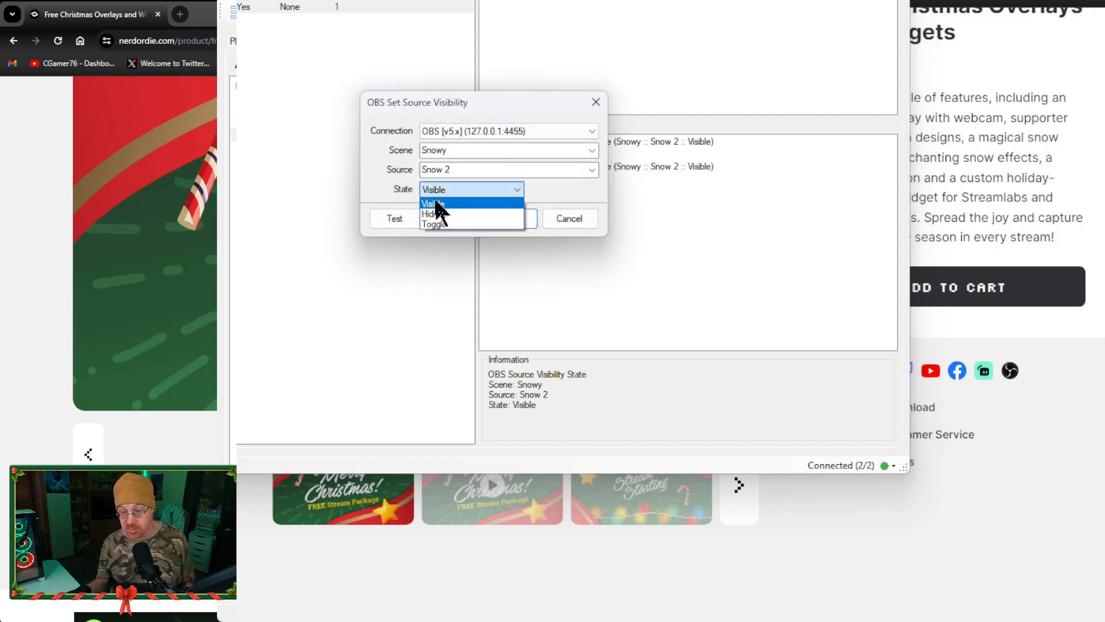
click(438, 214)
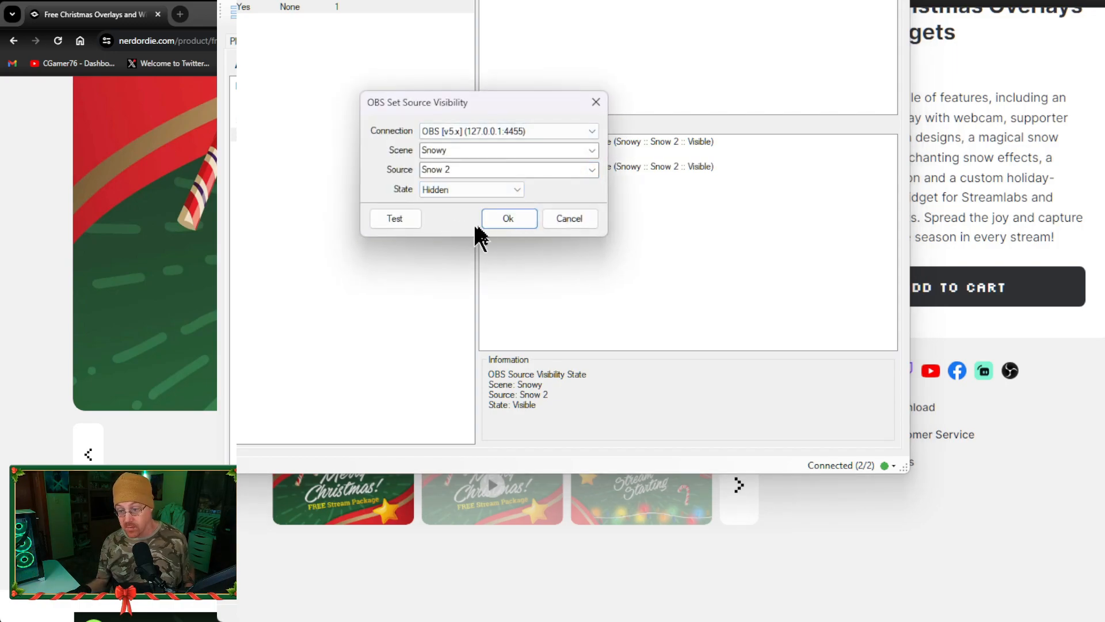
click(512, 225)
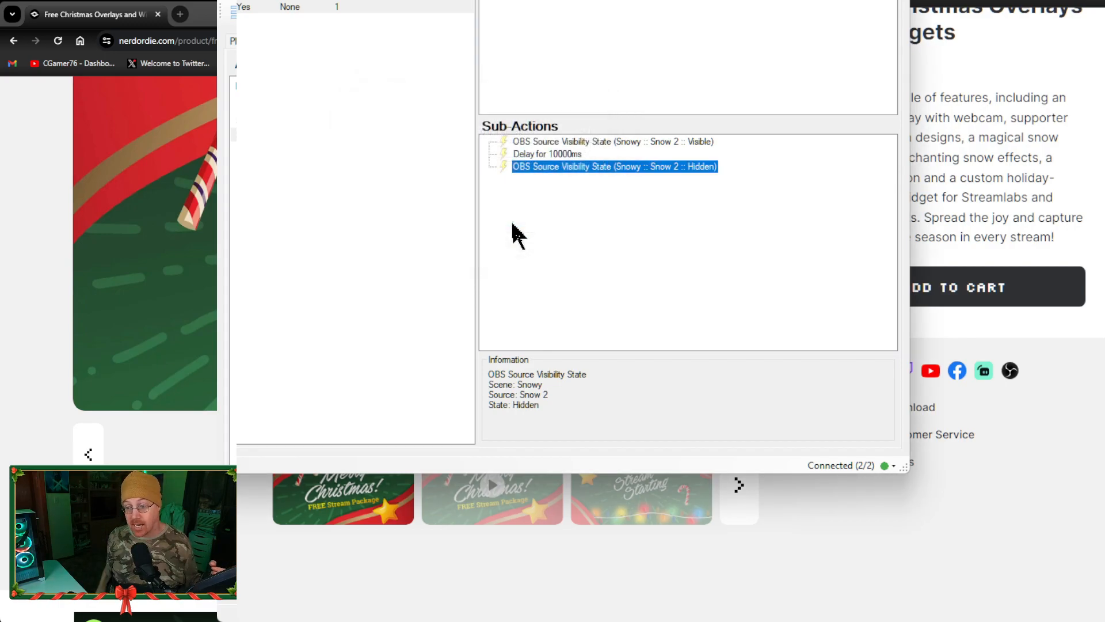